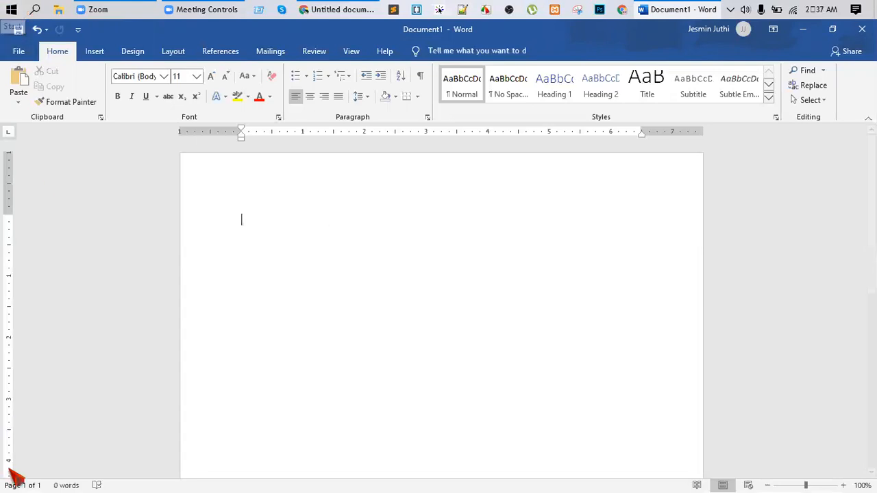
# Open the Speech page of the Privacy section in Windows Settings
pyautogui.click(12, 9)
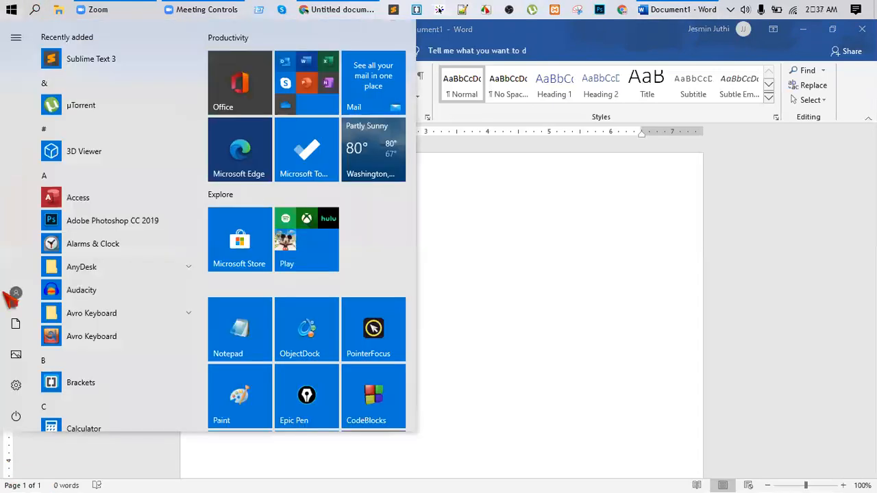
pyautogui.moveTo(17, 409)
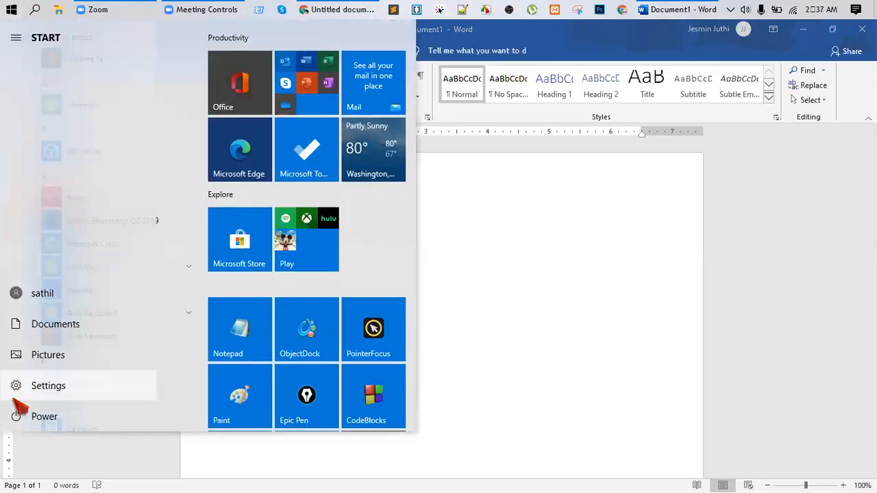
pyautogui.click(46, 388)
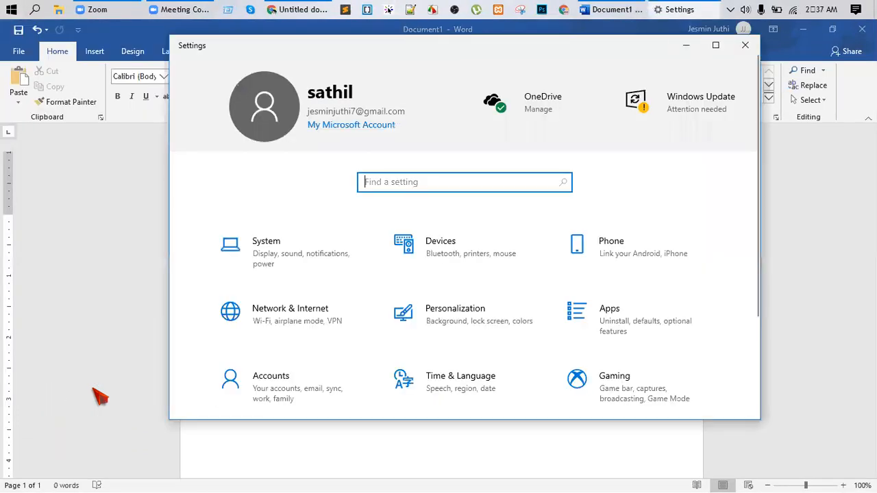
pyautogui.scroll(-3, 307, 366)
pyautogui.click(288, 385)
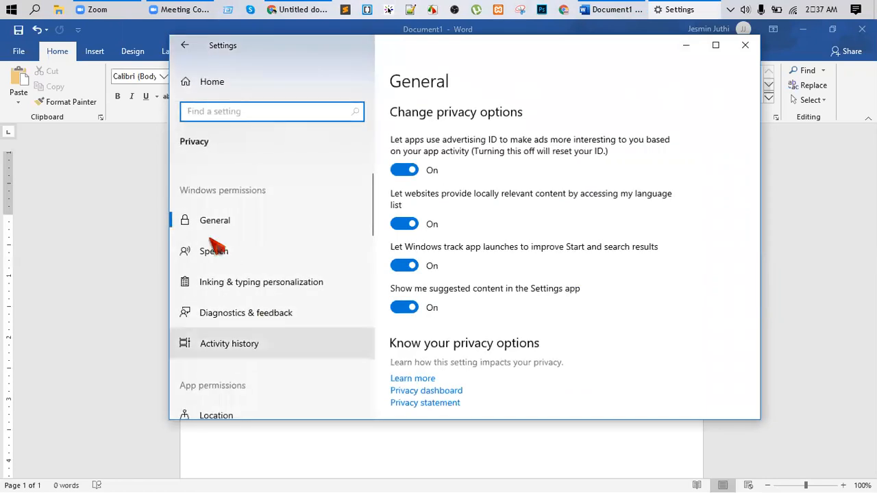
pyautogui.click(220, 253)
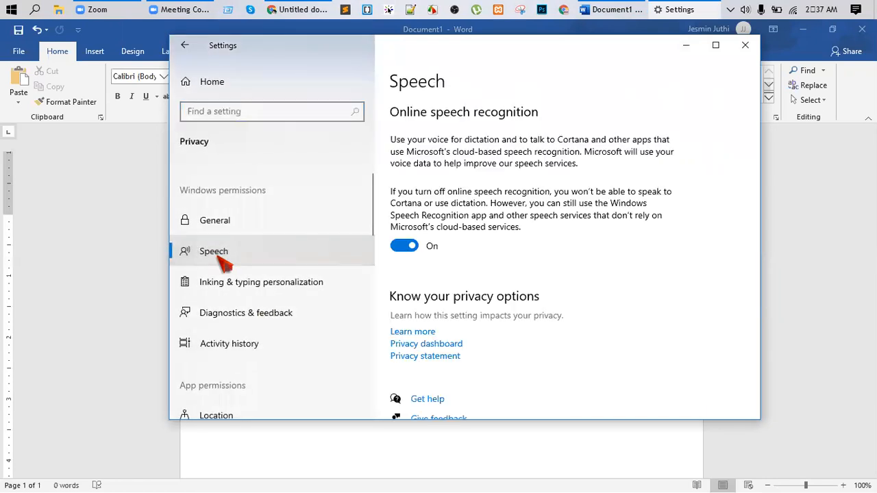
# Switch online speech recognition off and back on, and close the Settings window
pyautogui.click(406, 247)
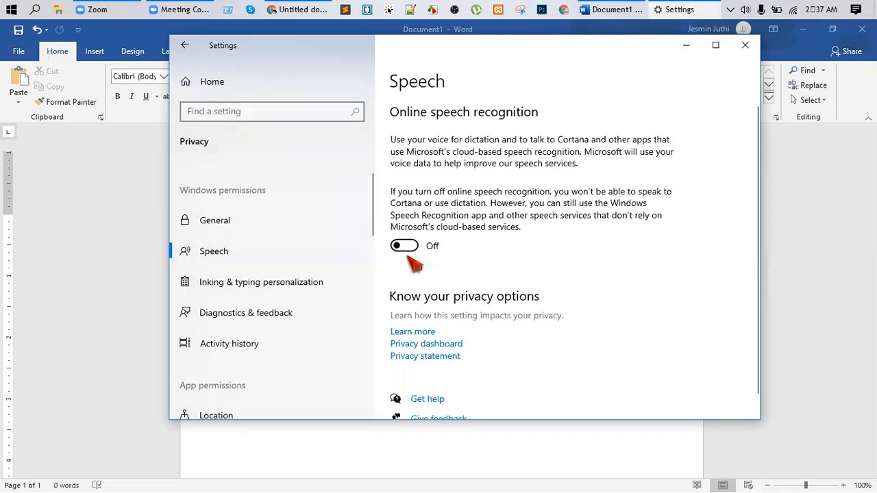
pyautogui.click(411, 251)
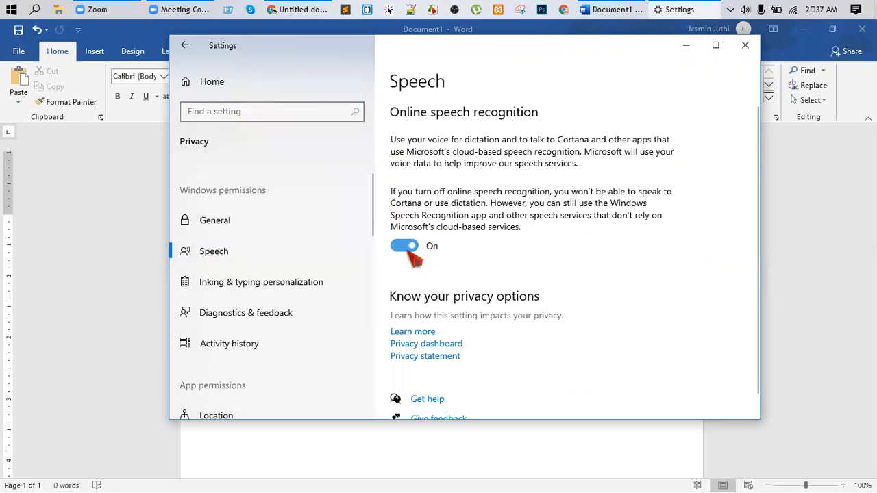
pyautogui.click(746, 45)
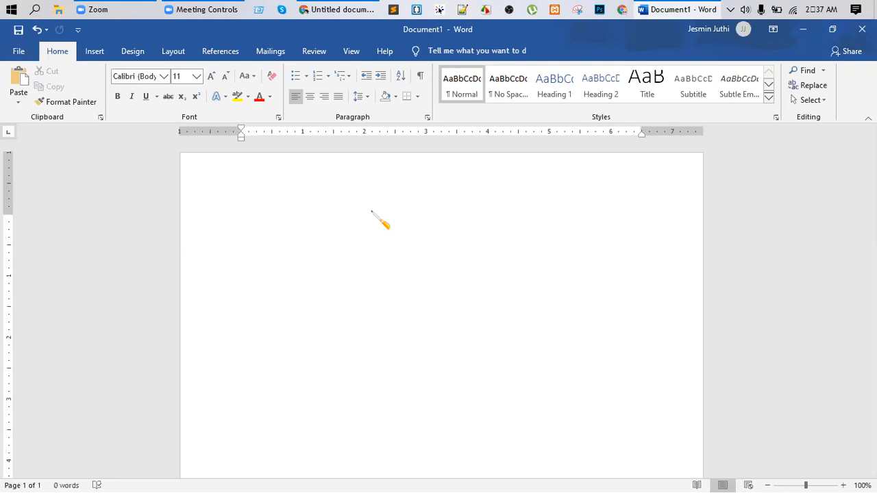
# Write the line "windows button + h" in the blank Word document
pyautogui.press('super')
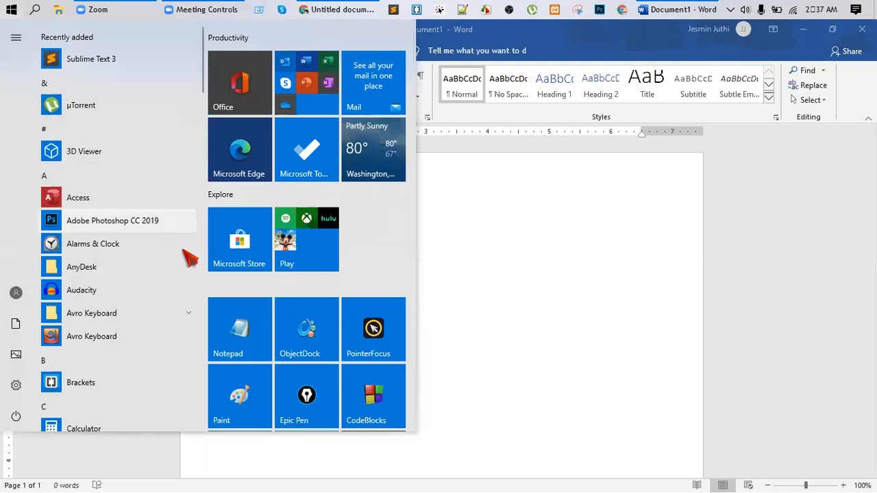
pyautogui.click(552, 254)
pyautogui.write('windows button + h')
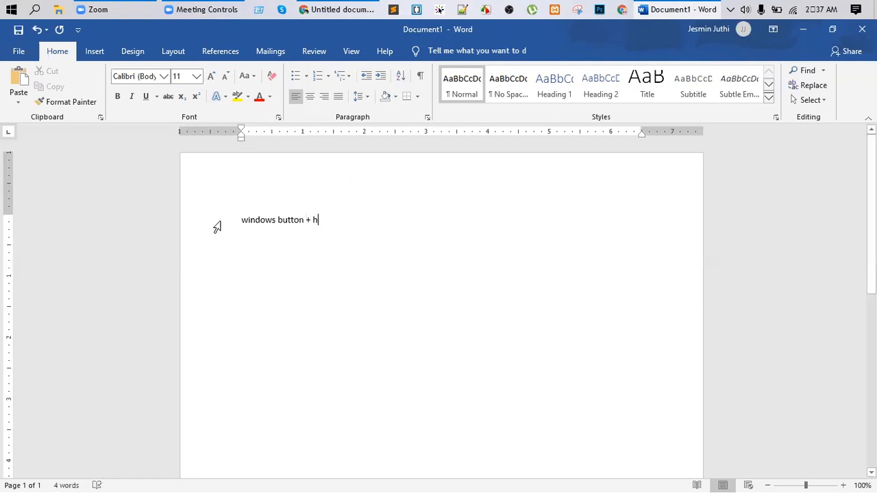
# Set the font size of the "windows button + h" line to 20
pyautogui.tripleClick(282, 229)
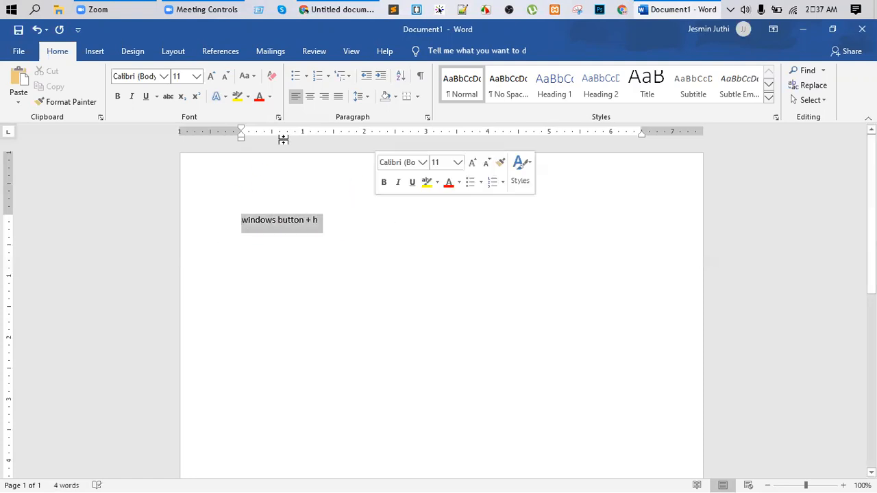
pyautogui.click(197, 76)
pyautogui.click(185, 210)
pyautogui.click(407, 233)
pyautogui.click(221, 231)
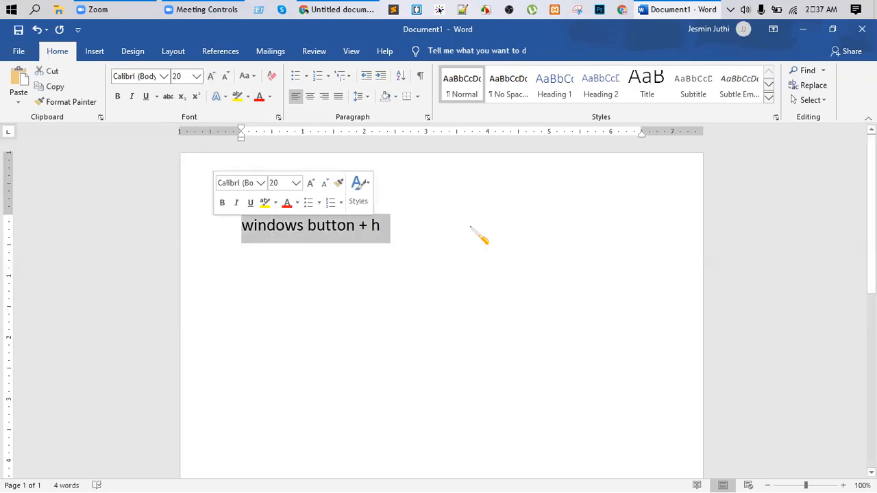
pyautogui.click(507, 233)
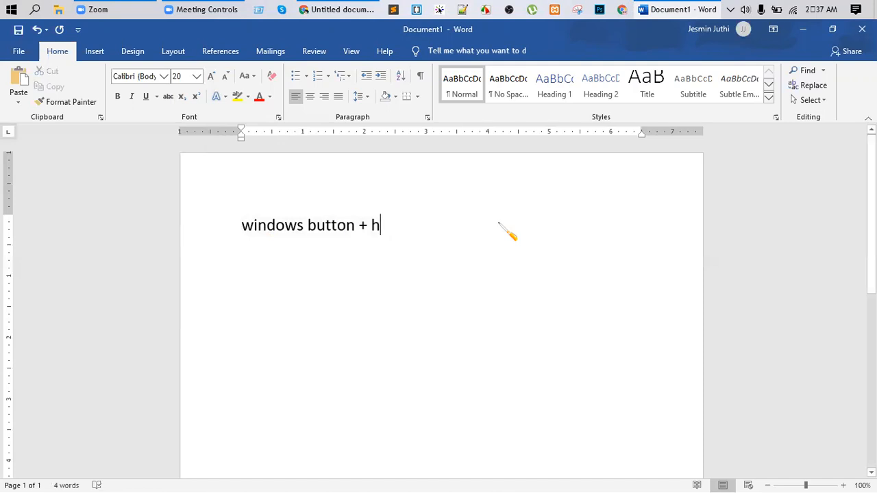
# Start Windows voice dictation at the end of the line and stop it listening after some spoken words
pyautogui.press('super+h')
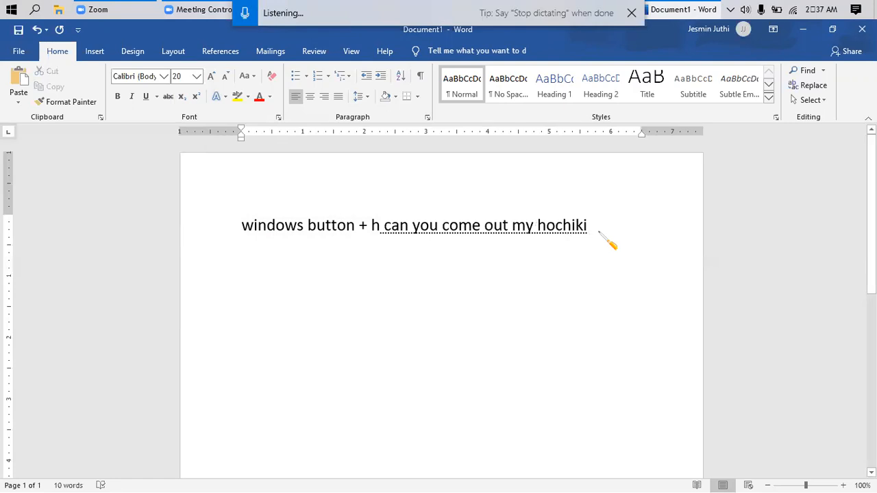
pyautogui.click(248, 14)
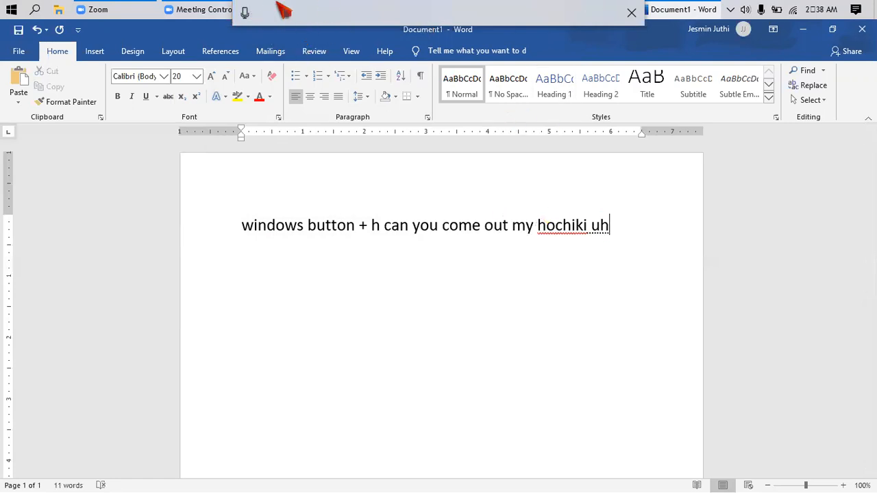
# Clear the document's text and dictate "Hello friends this is awesome hope you are enjoying this my practicing more"
pyautogui.moveTo(629, 218); pyautogui.dragTo(210, 239)
pyautogui.press('BackSpace')
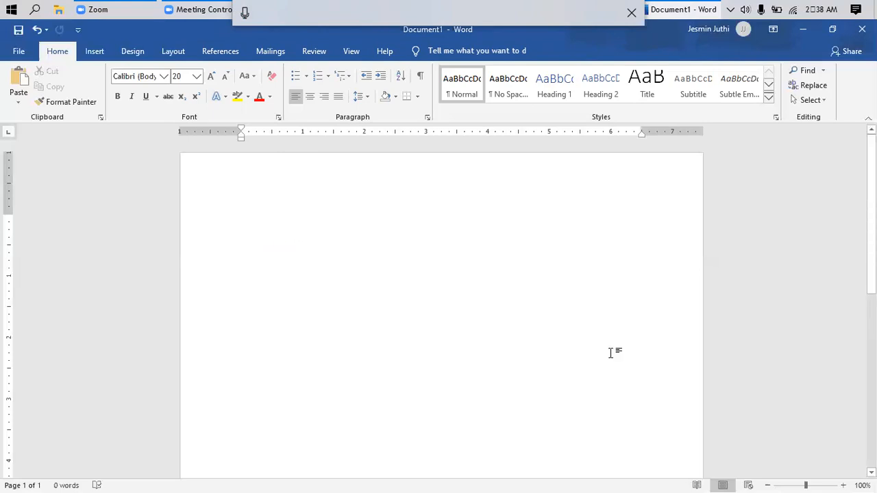
pyautogui.click(245, 13)
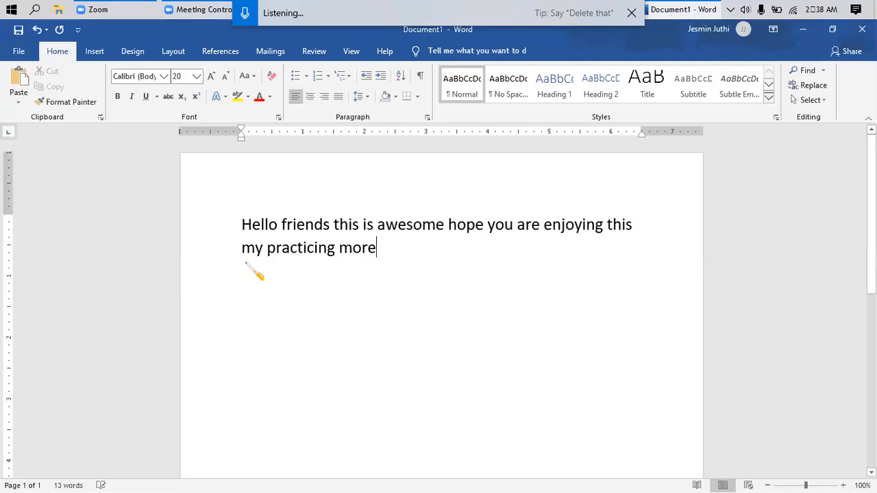
# Correct the word "my" before "practicing more" to "by"
pyautogui.click(254, 248)
pyautogui.moveTo(258, 259); pyautogui.dragTo(248, 252)
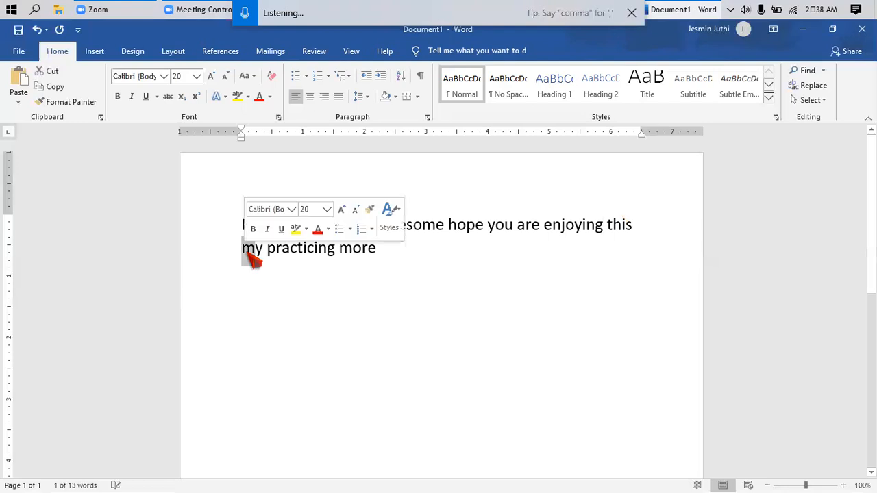
pyautogui.write('b')
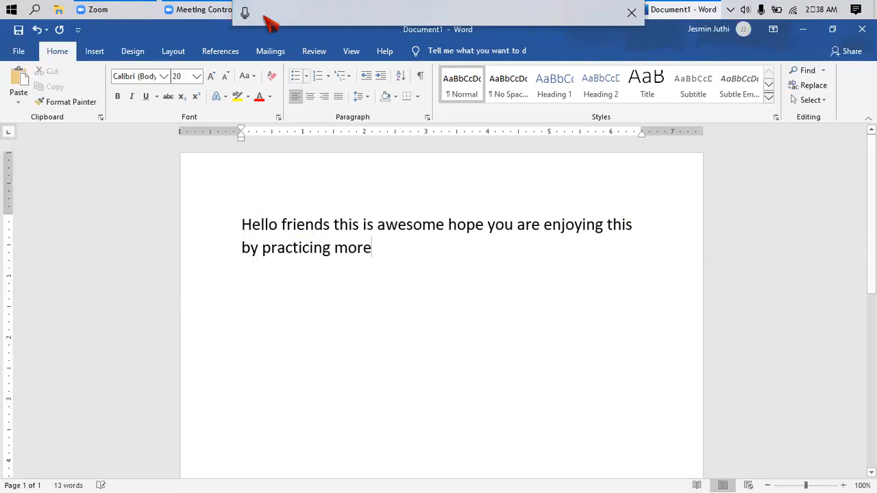
# Resume dictation to add "by practicing more and more you can", and replace the misheard "Hey" with "have great"
pyautogui.click(246, 12)
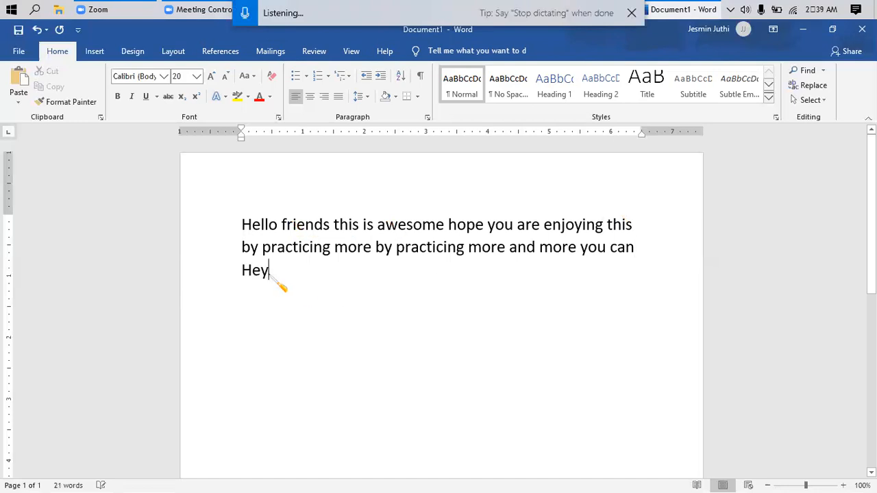
pyautogui.moveTo(269, 273); pyautogui.dragTo(250, 281)
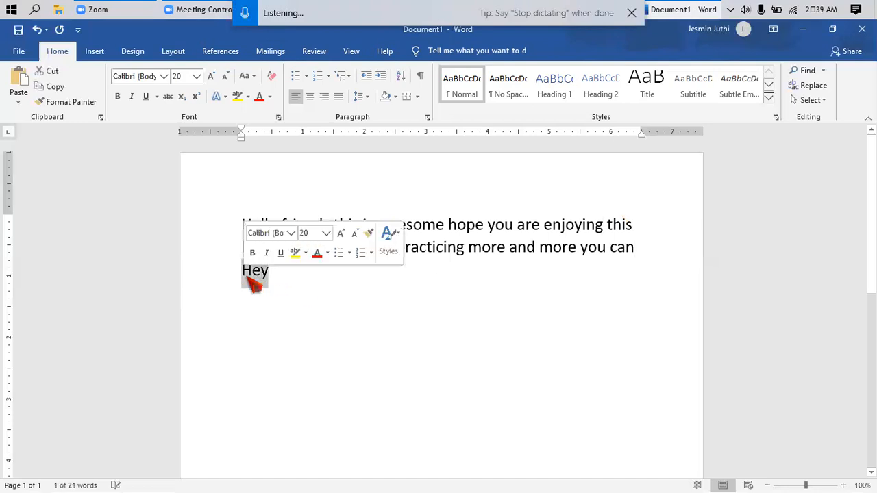
pyautogui.write('have gra')
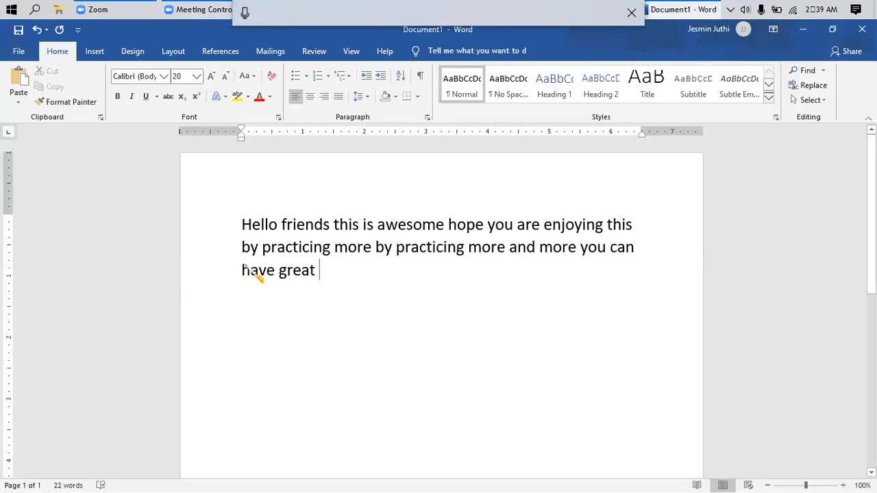
pyautogui.moveTo(315, 285); pyautogui.dragTo(226, 248)
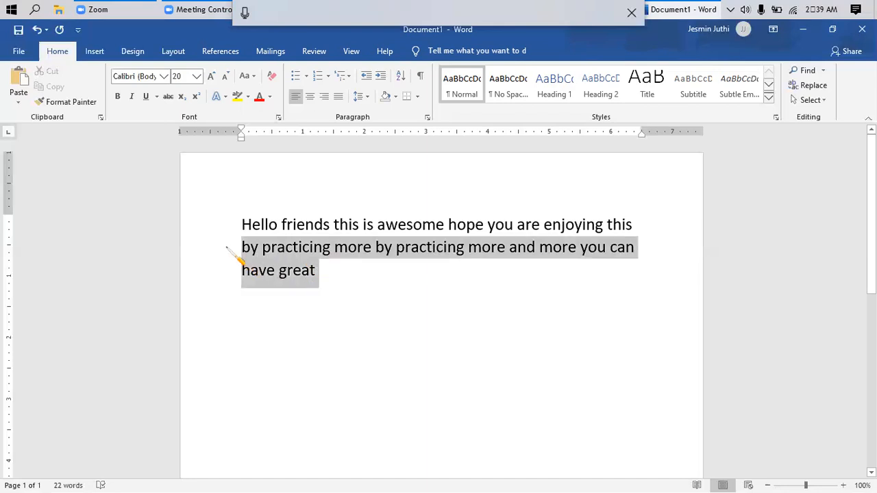
pyautogui.click(402, 280)
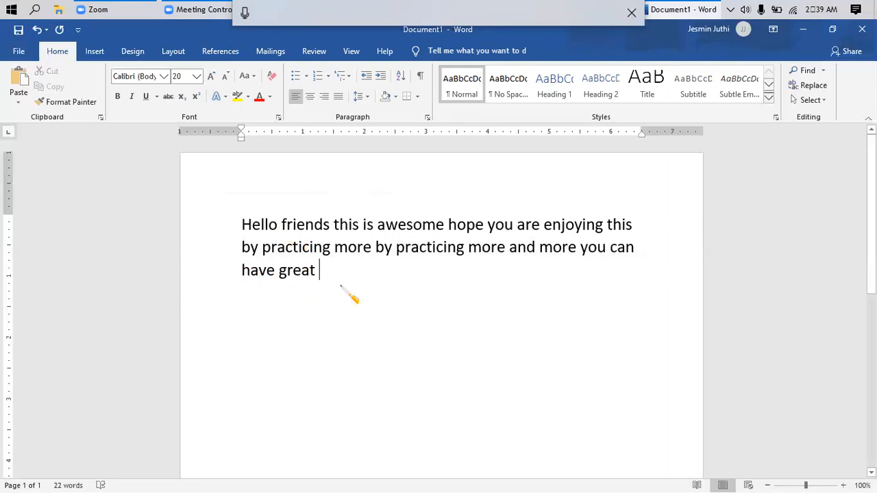
pyautogui.moveTo(336, 277); pyautogui.dragTo(196, 229)
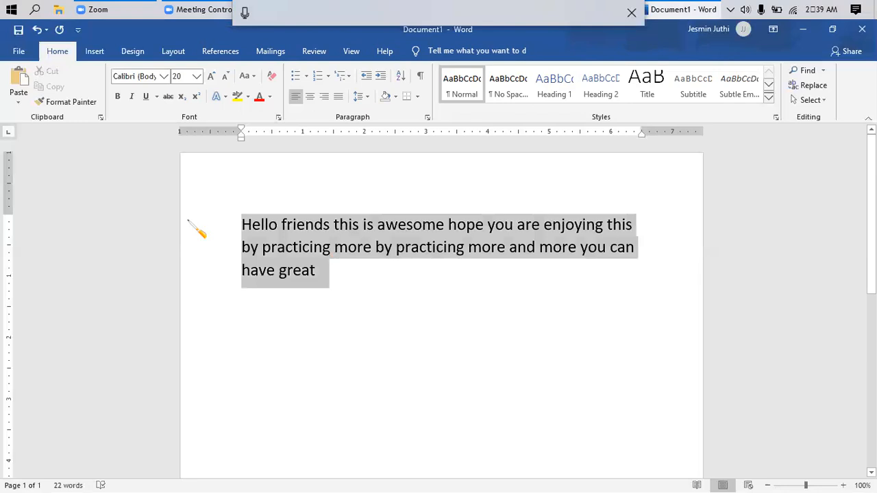
pyautogui.click(385, 276)
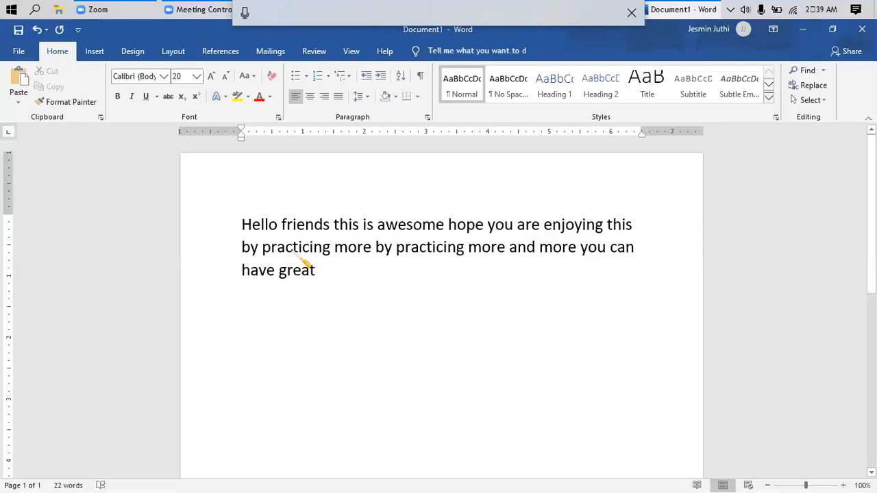
pyautogui.moveTo(302, 261); pyautogui.dragTo(264, 226)
pyautogui.click(351, 271)
pyautogui.doubleClick(296, 272)
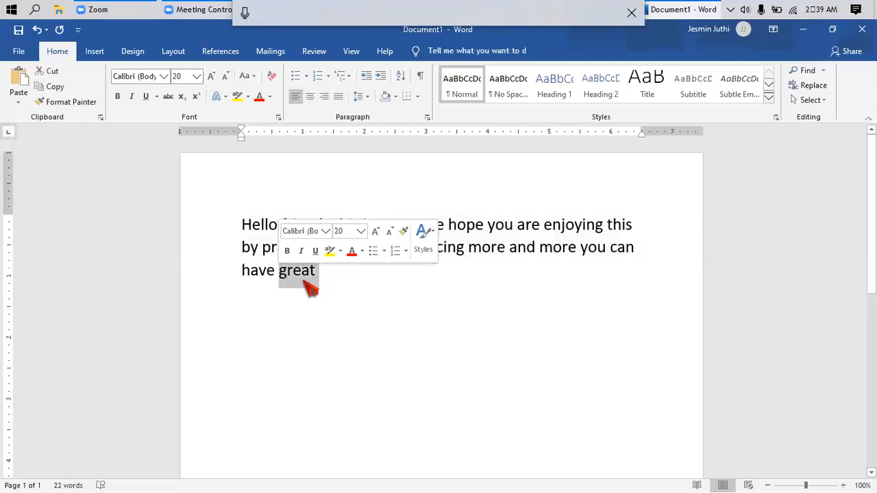
pyautogui.click(350, 274)
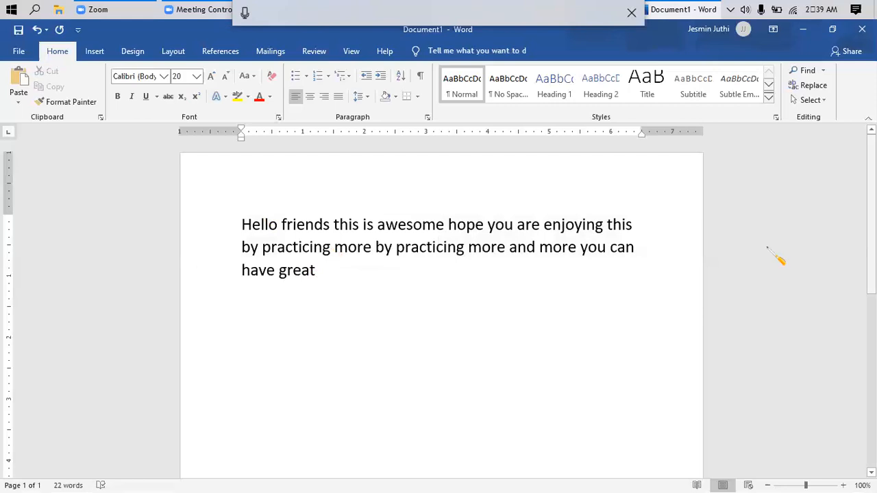
pyautogui.hotkey('ctrl', 'a')
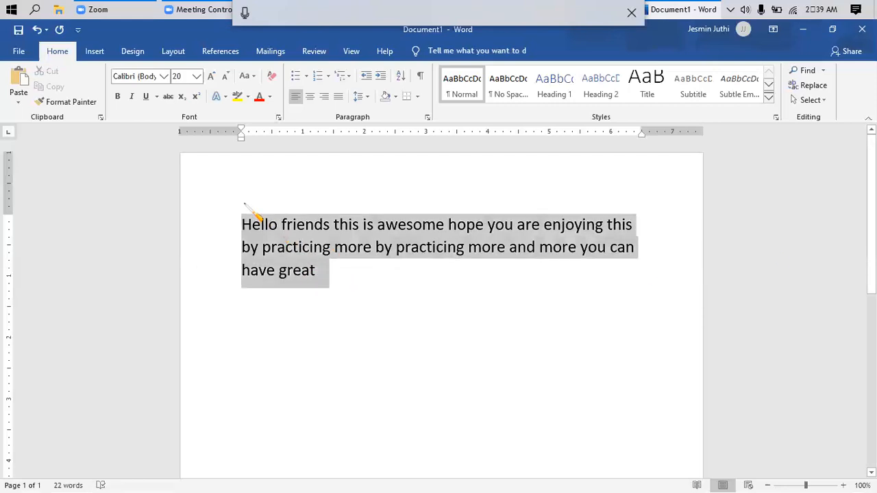
pyautogui.click(372, 274)
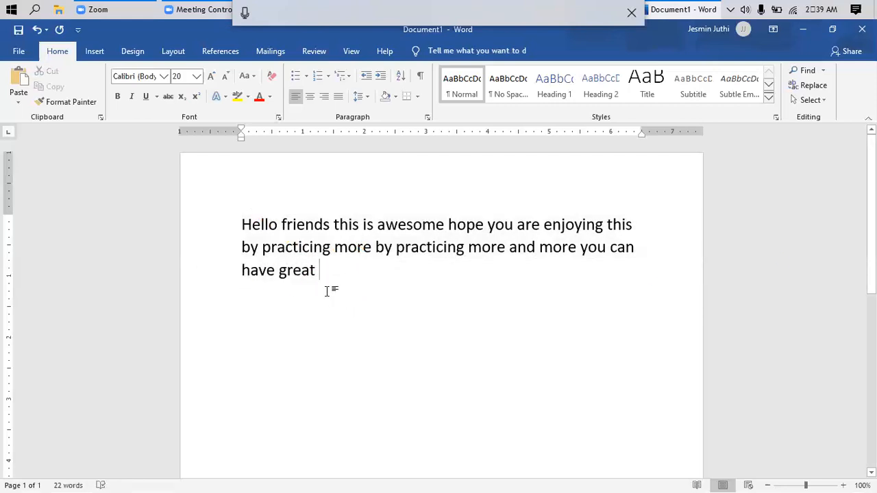
# Delete all the dictated text from the document and close the dictation bar
pyautogui.moveTo(289, 264); pyautogui.dragTo(231, 202)
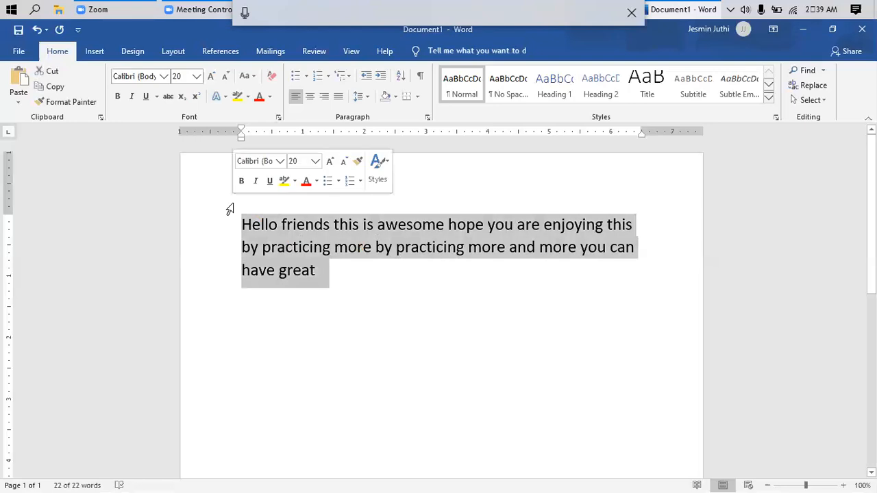
pyautogui.press('Delete')
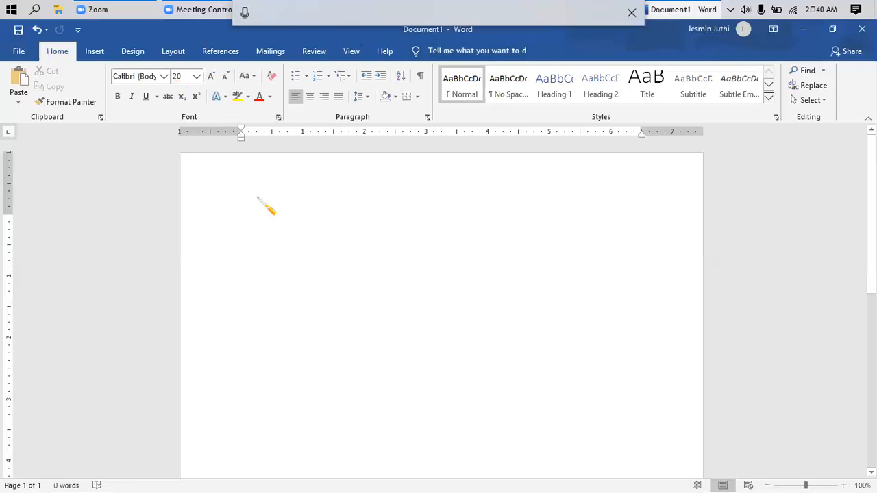
pyautogui.click(641, 13)
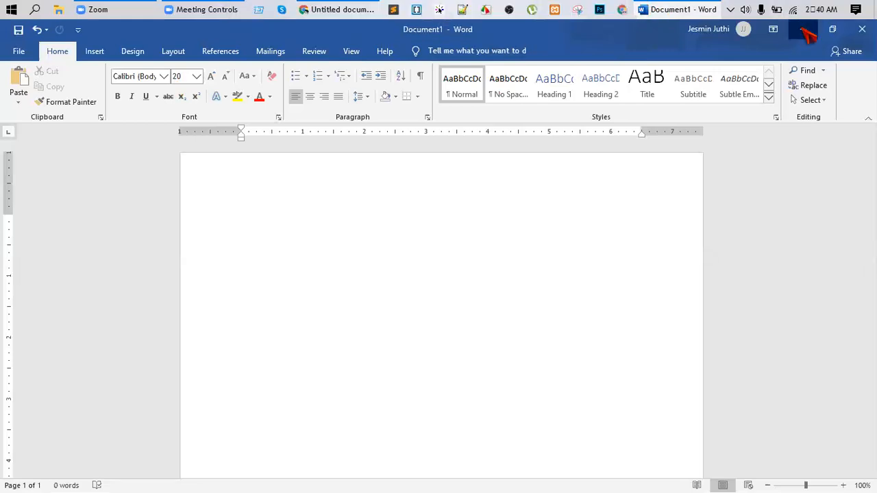
# Minimize Word and switch to the untitled Google Docs document in Chrome
pyautogui.click(805, 30)
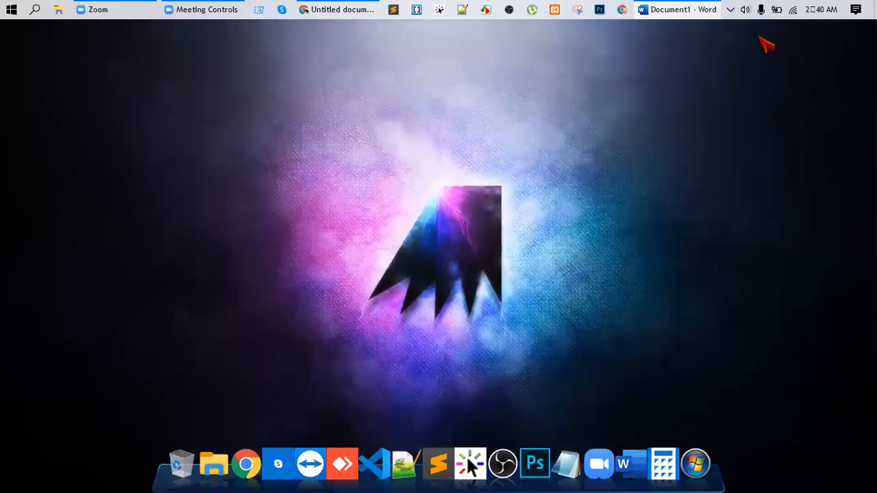
pyautogui.click(335, 8)
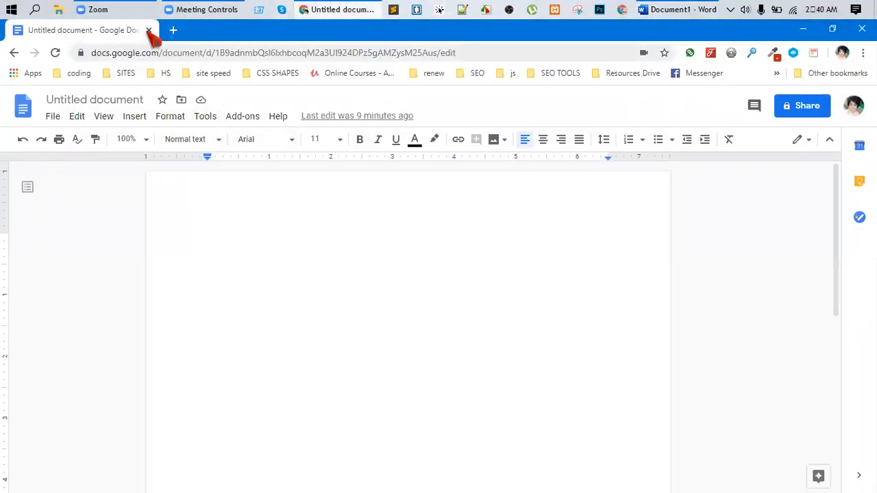
# Open a new browser tab alongside the untitled Google Docs document
pyautogui.click(174, 30)
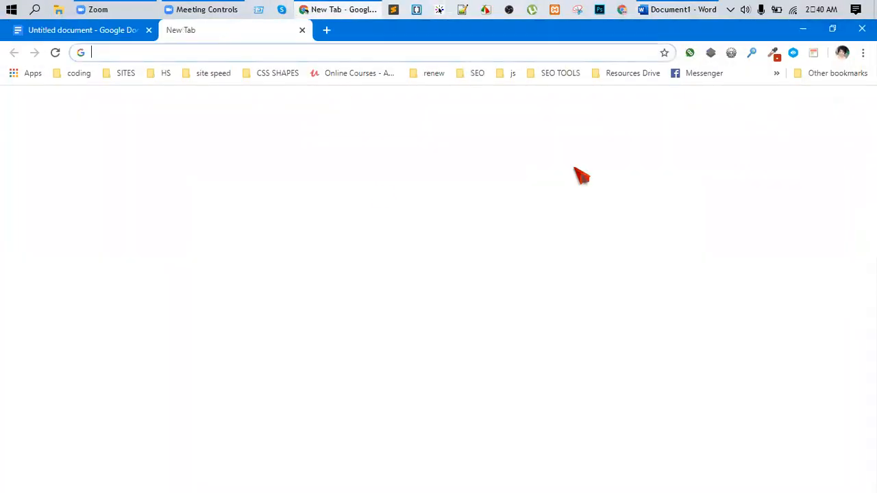
pyautogui.click(123, 30)
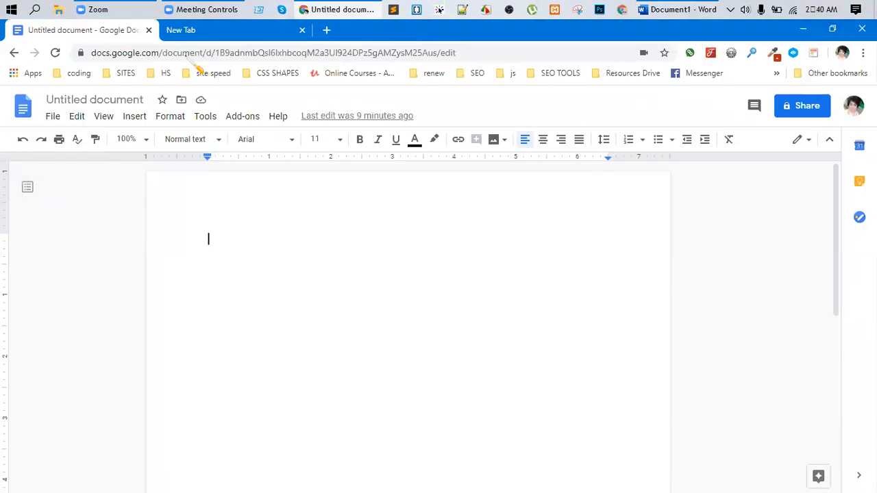
pyautogui.click(201, 31)
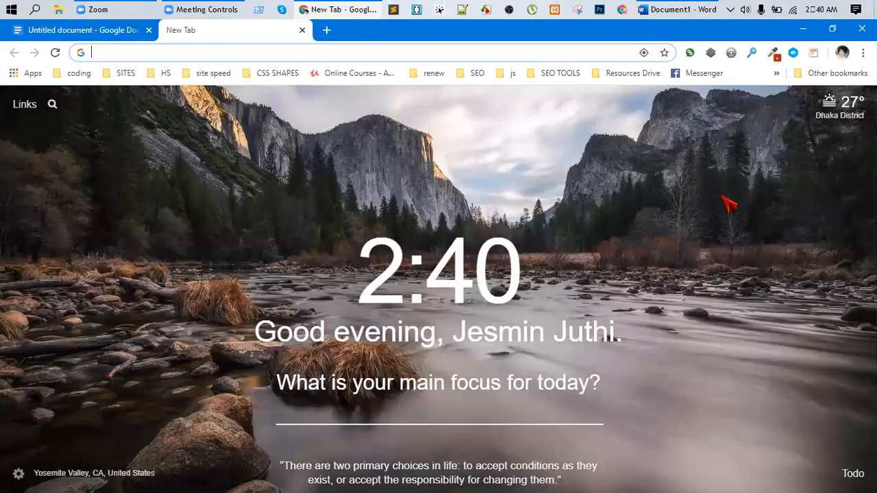
pyautogui.click(673, 10)
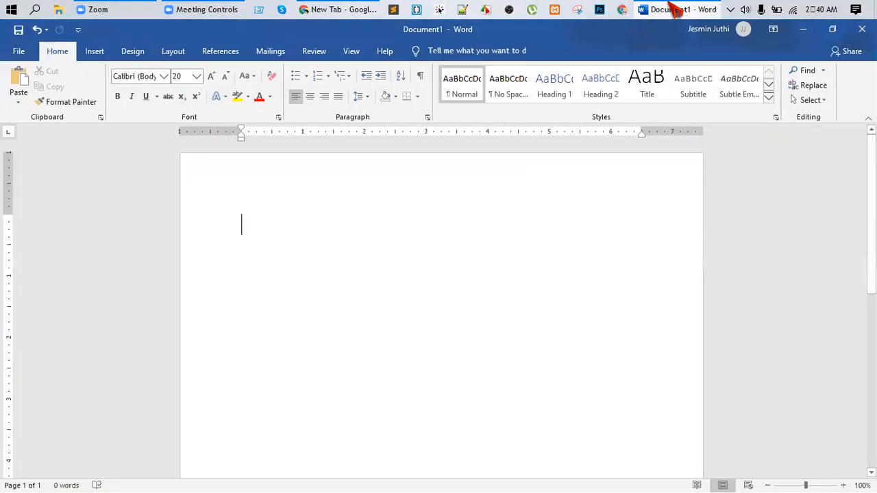
pyautogui.click(802, 30)
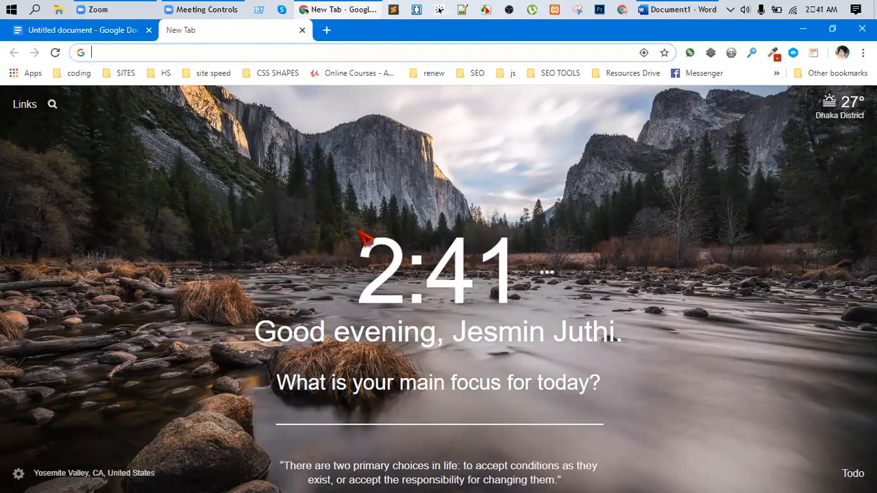
# Search Google for "google docs" in the new tab
pyautogui.write('gool')
pyautogui.press('BackSpace')
pyautogui.write('g')
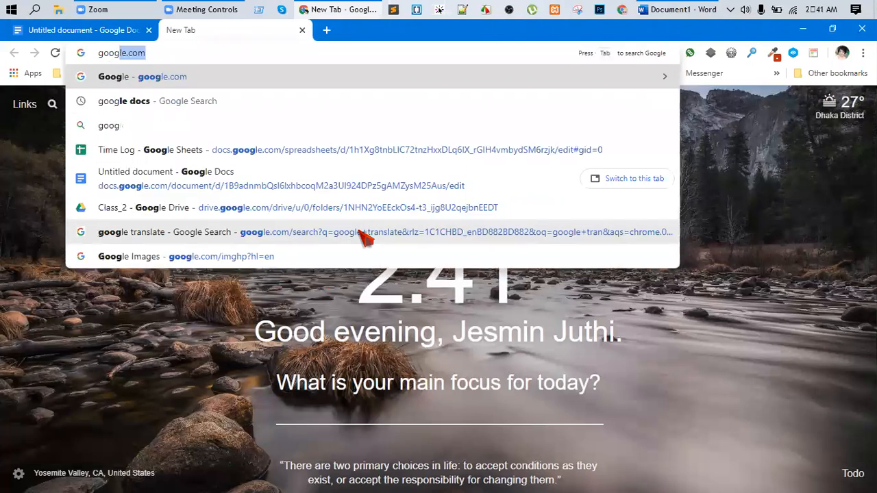
pyautogui.write('le docs')
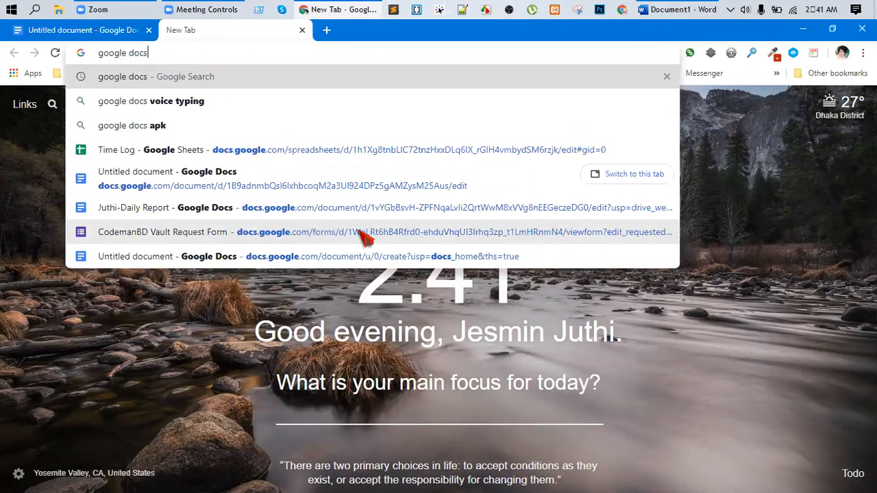
pyautogui.press('Return')
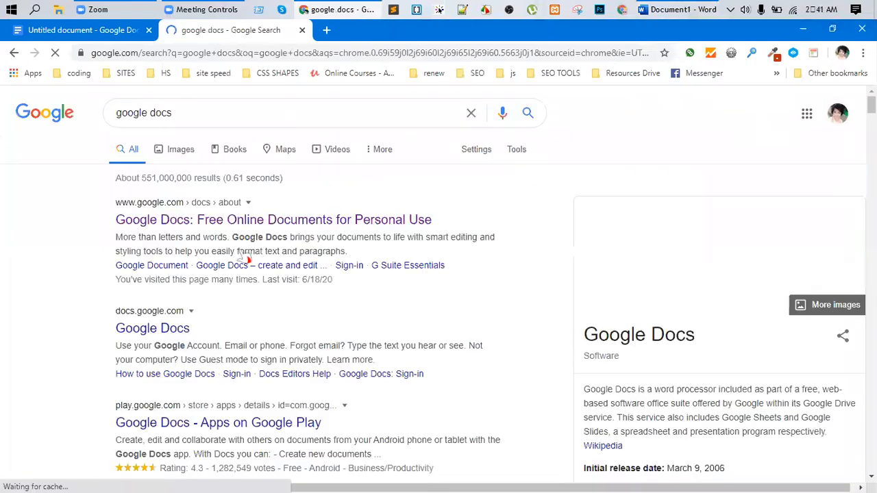
# Open the Google Docs page for personal use from the search results and create a blank document
pyautogui.click(190, 219)
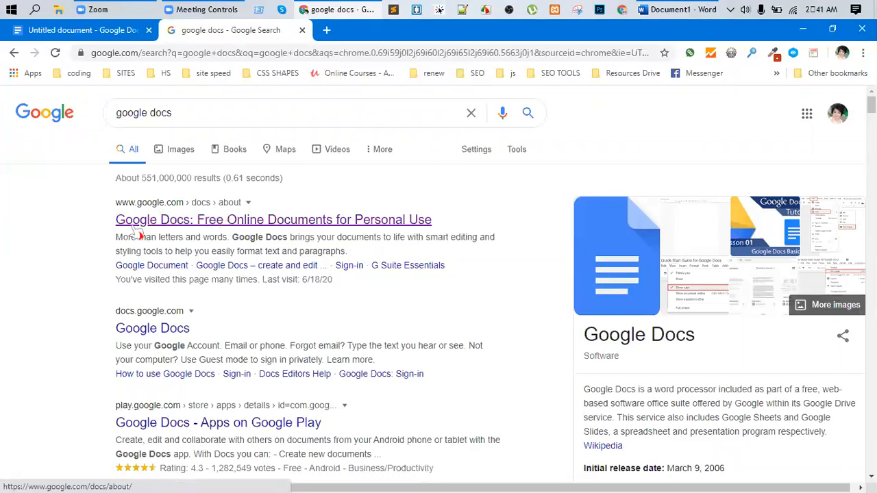
pyautogui.click(266, 222)
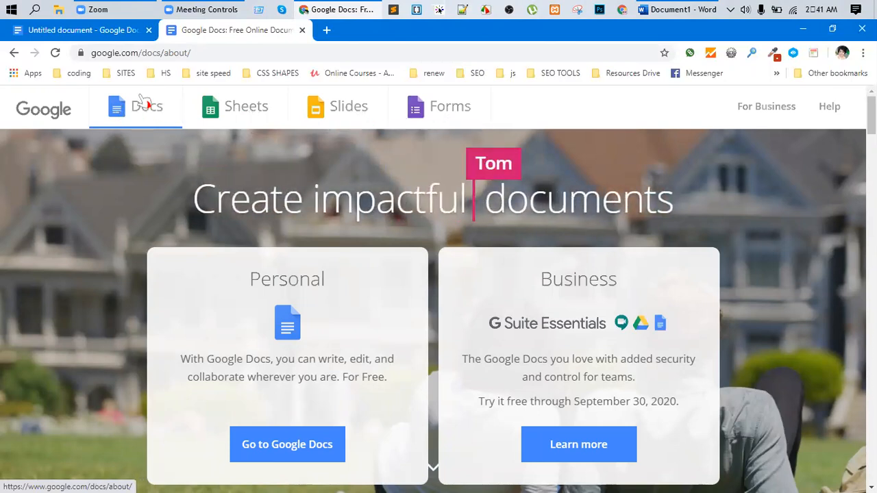
pyautogui.click(678, 8)
pyautogui.click(678, 10)
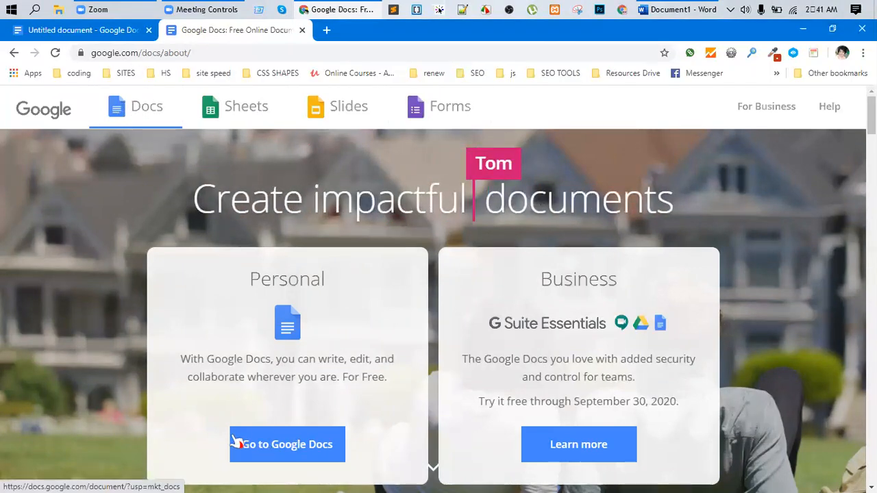
pyautogui.click(278, 460)
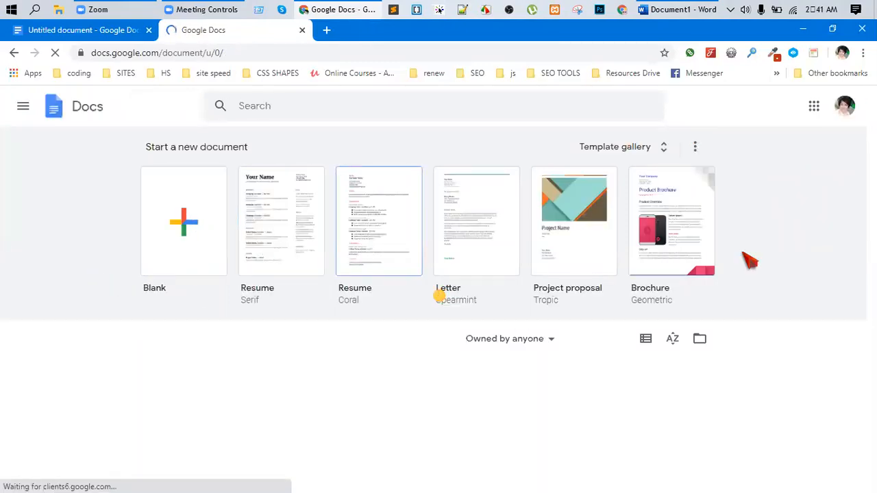
pyautogui.click(178, 249)
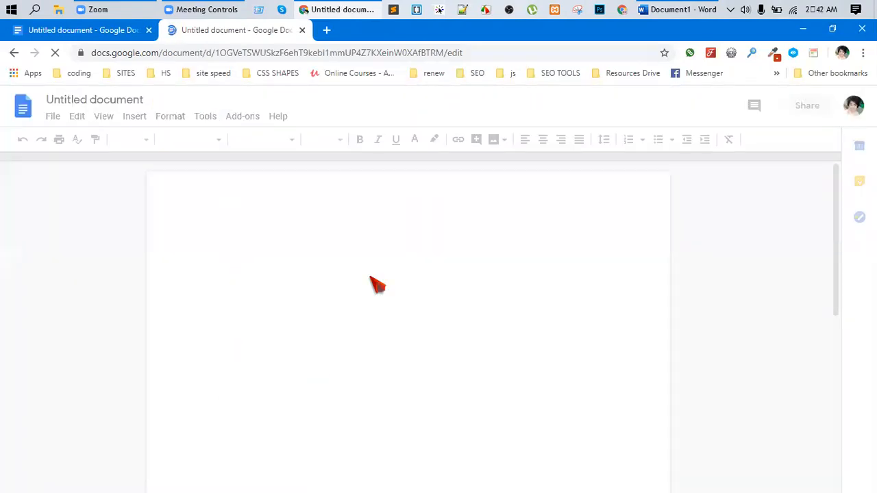
pyautogui.click(674, 8)
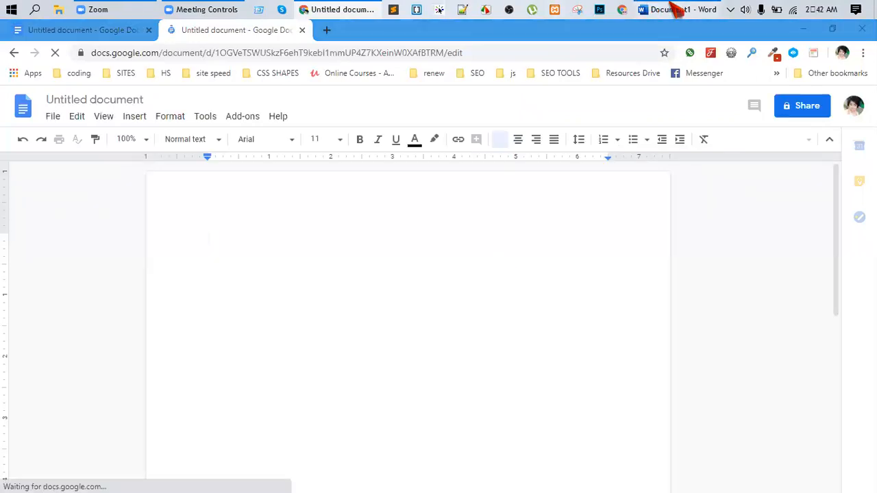
pyautogui.click(671, 7)
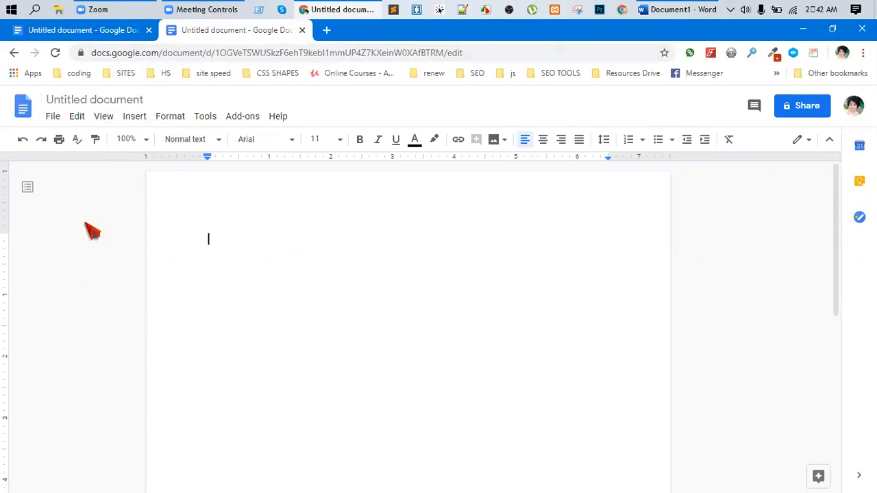
# Start voice typing, dictate "hello guys I am using Google docs it is very fast and easy to use" with further remarks, and stop recording
pyautogui.click(206, 122)
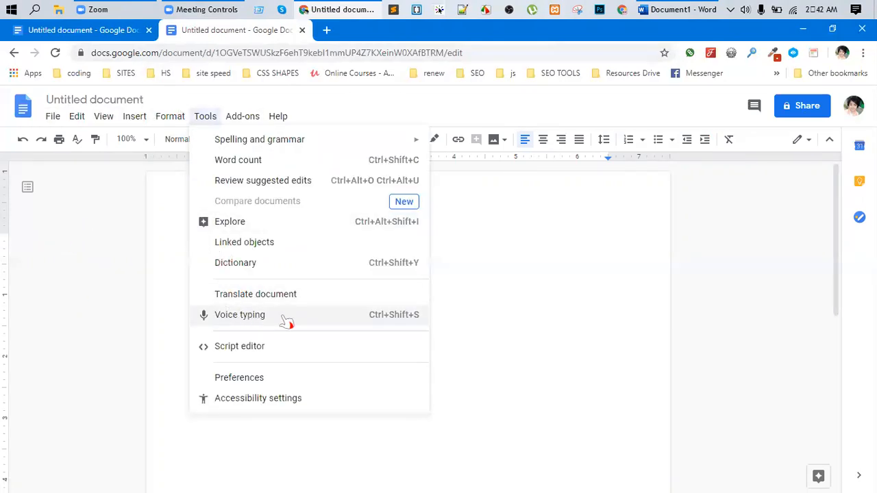
pyautogui.click(403, 322)
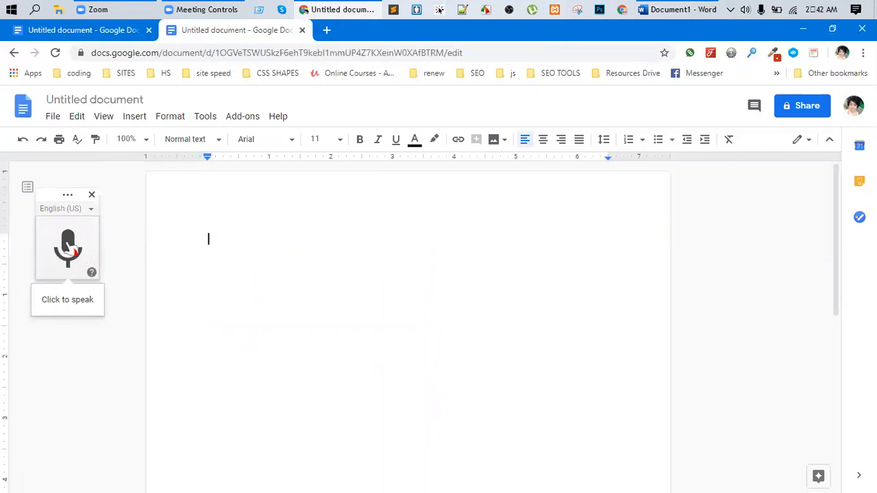
pyautogui.click(68, 248)
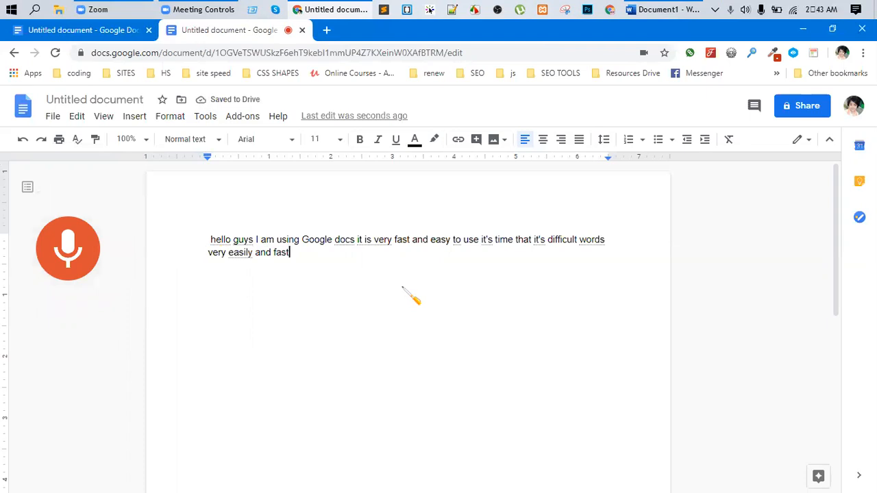
pyautogui.click(85, 267)
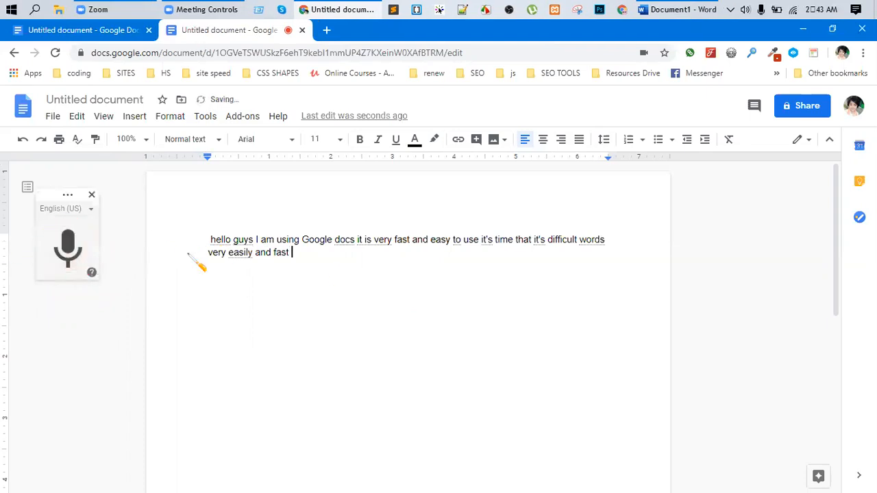
# Review the dictated English passage, highlighting the whole text and the words "that it's"
pyautogui.moveTo(209, 237); pyautogui.dragTo(297, 251)
pyautogui.click(312, 261)
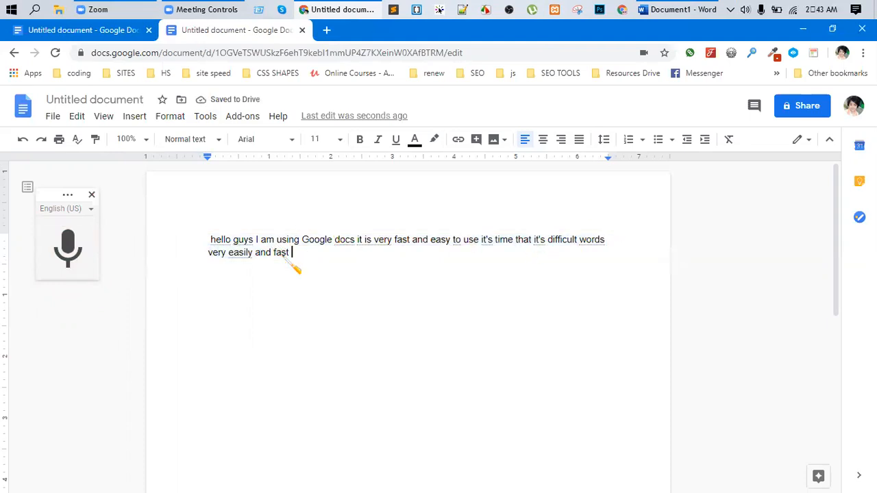
pyautogui.moveTo(314, 264); pyautogui.dragTo(381, 289)
pyautogui.click(324, 262)
pyautogui.click(382, 290)
pyautogui.moveTo(209, 241); pyautogui.dragTo(307, 276)
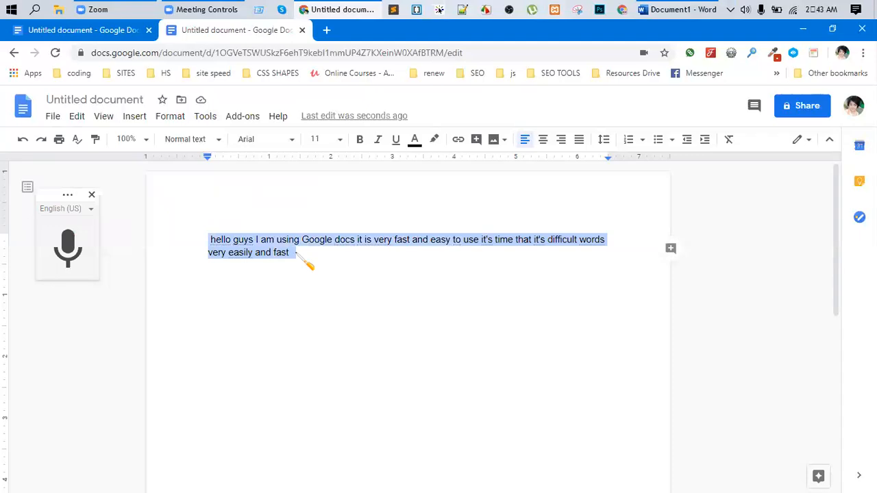
pyautogui.click(541, 252)
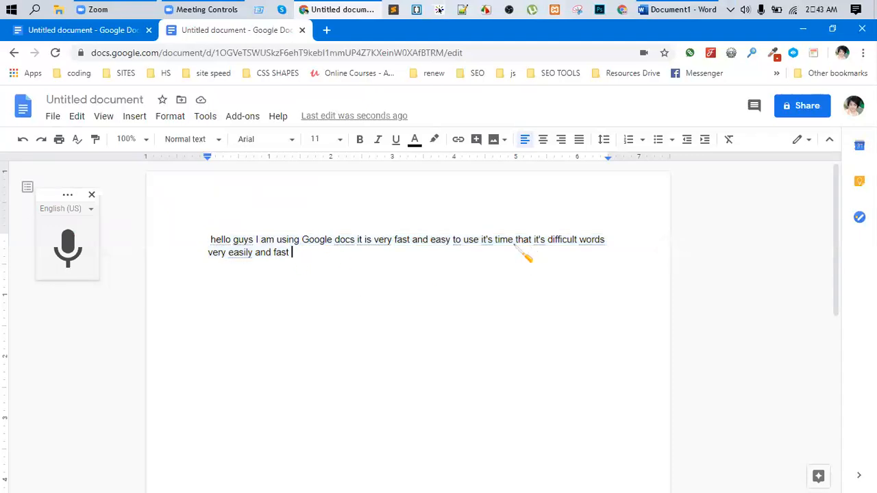
pyautogui.moveTo(516, 247); pyautogui.dragTo(548, 247)
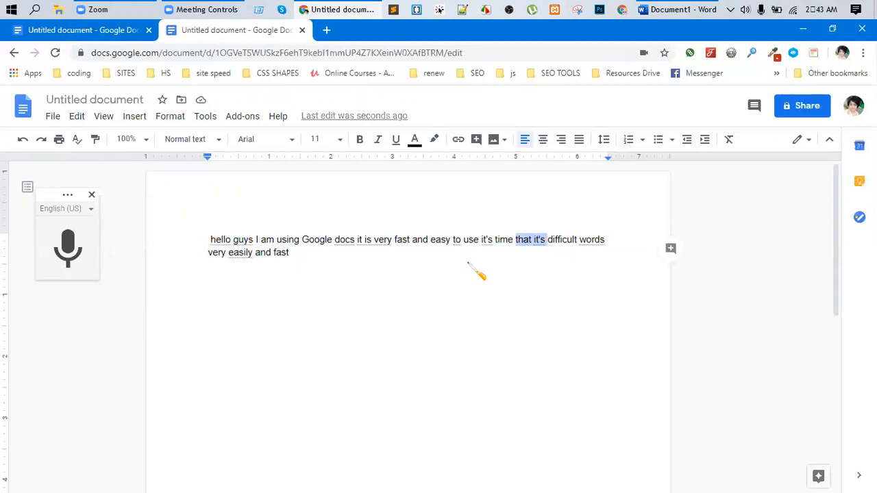
# Delete all the dictated English text and set the voice typing language to বাংলা (বাংলাদেশ)
pyautogui.hotkey('ctrl', 'a')
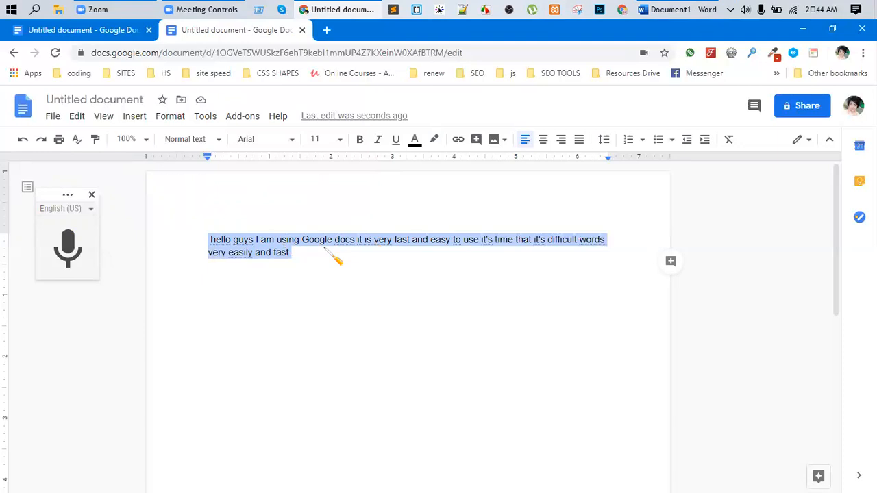
pyautogui.press('BackSpace')
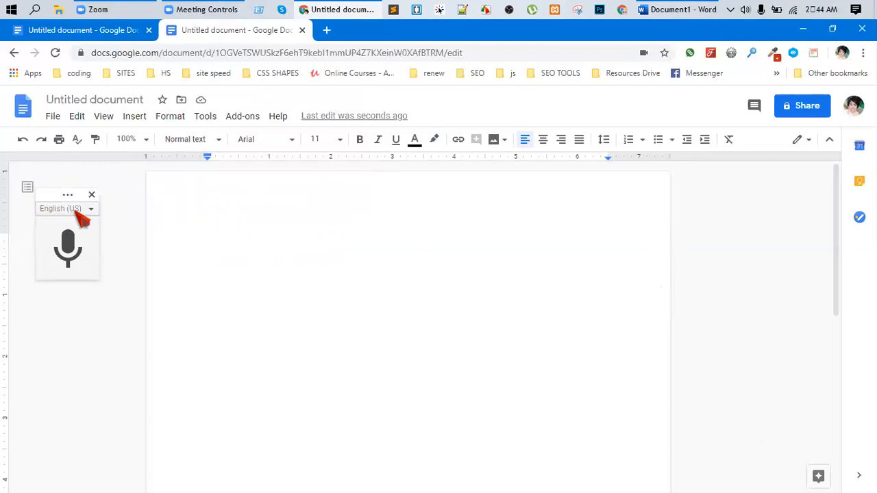
pyautogui.click(77, 210)
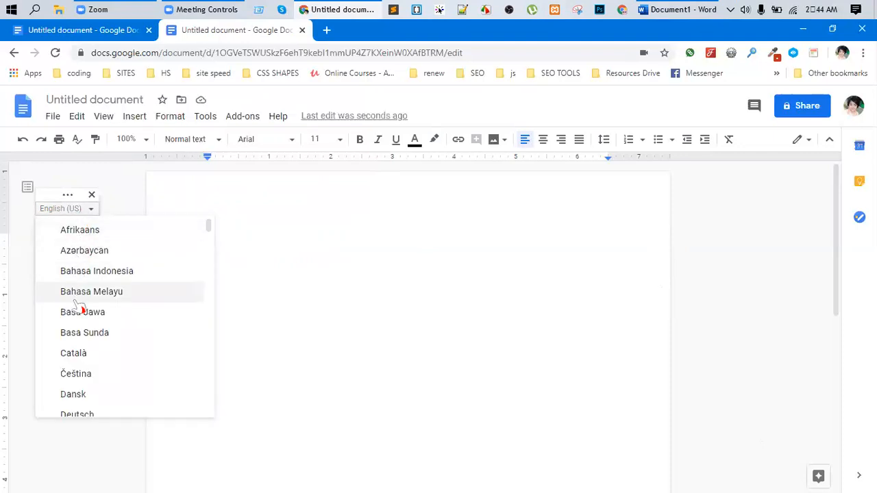
pyautogui.scroll(-4, 77, 356)
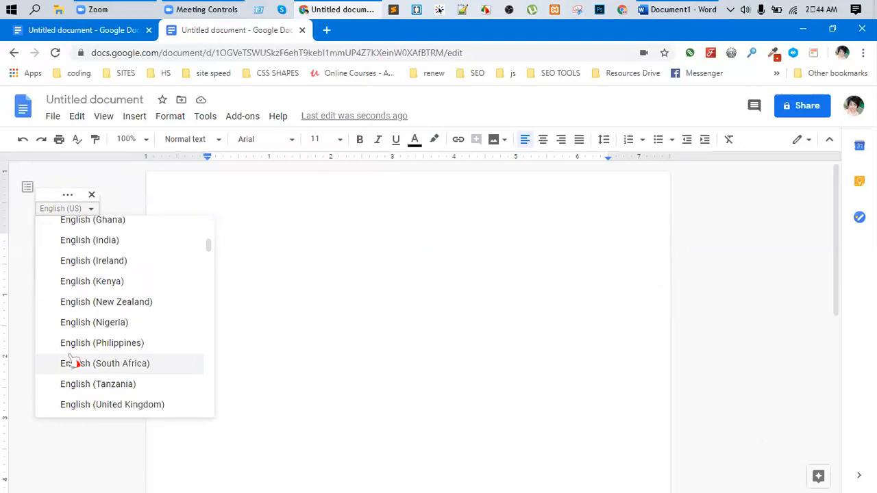
pyautogui.scroll(-4, 131, 327)
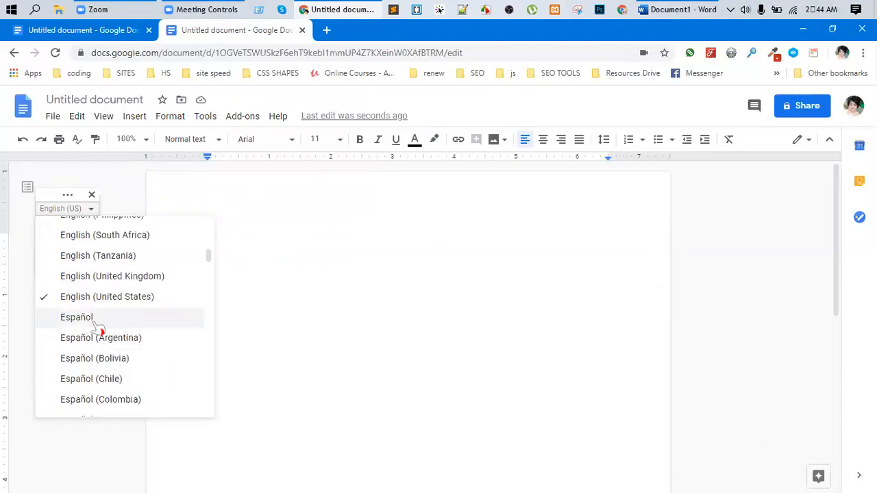
pyautogui.scroll(-10, 98, 327)
pyautogui.scroll(-10, 125, 340)
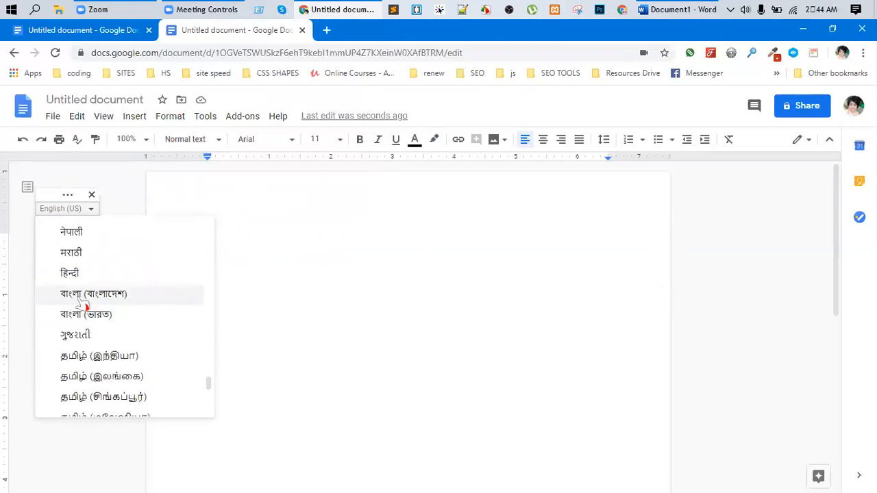
pyautogui.click(84, 295)
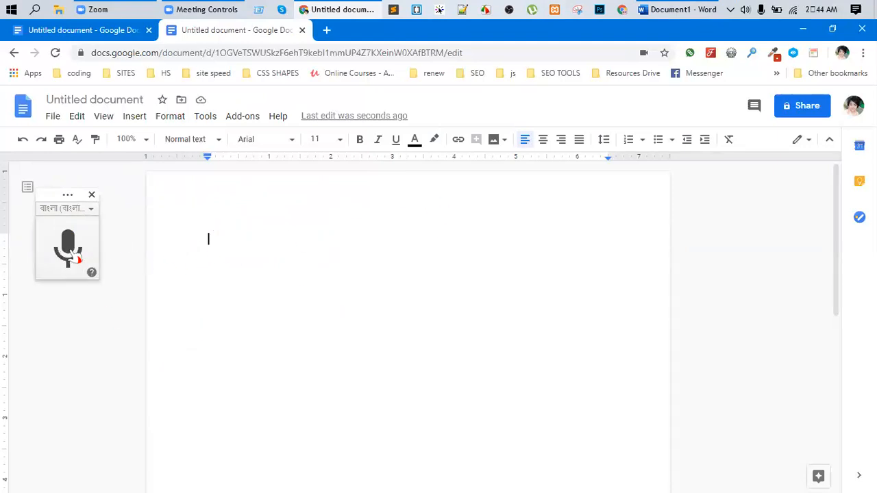
# Dictate a Bangla passage beginning "তো বন্ধুরা এটা দেখছেন" and ending "খুবই ভালো", and stop recording
pyautogui.click(68, 248)
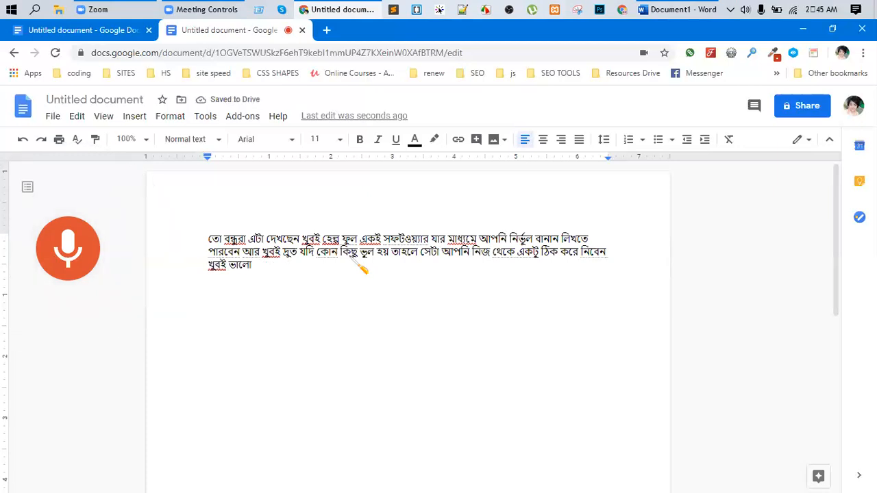
pyautogui.click(62, 250)
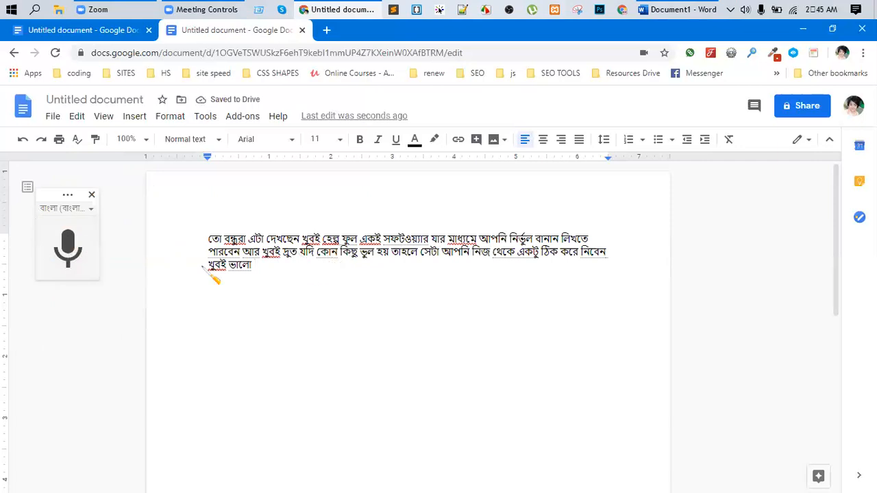
pyautogui.hotkey('ctrl', 'a')
pyautogui.click(419, 297)
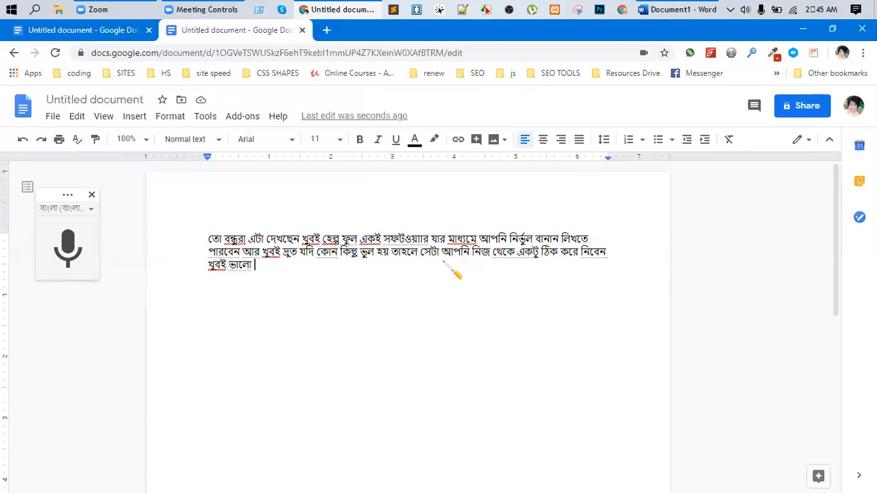
pyautogui.hotkey('ctrl', 'a')
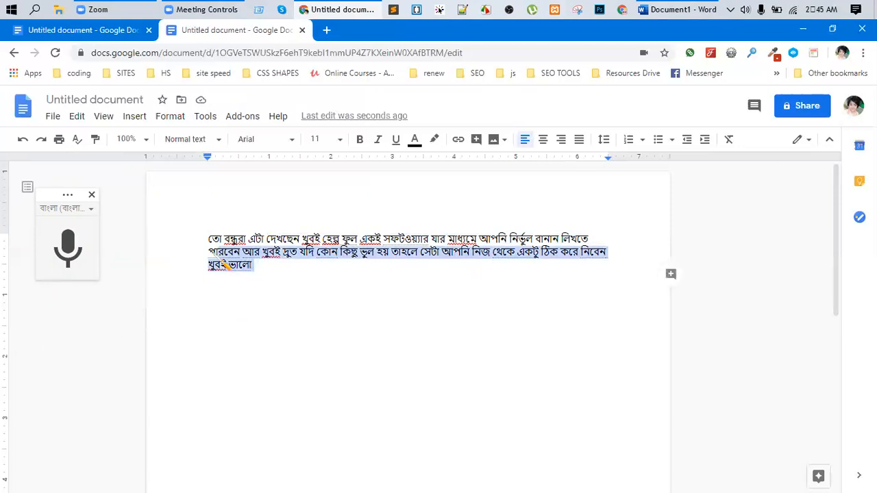
pyautogui.click(280, 272)
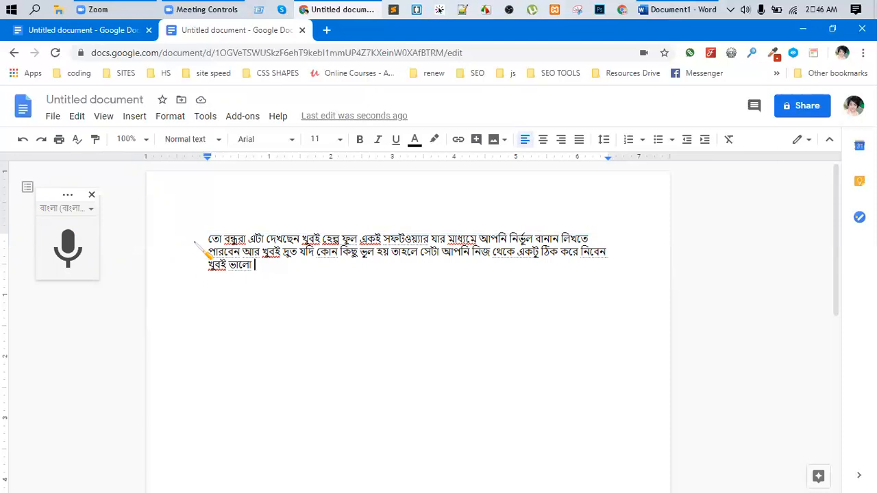
# Review the dictated Bangla passage by highlighting the whole text and clearing the selection
pyautogui.doubleClick(240, 265)
pyautogui.hotkey('ctrl', 'a')
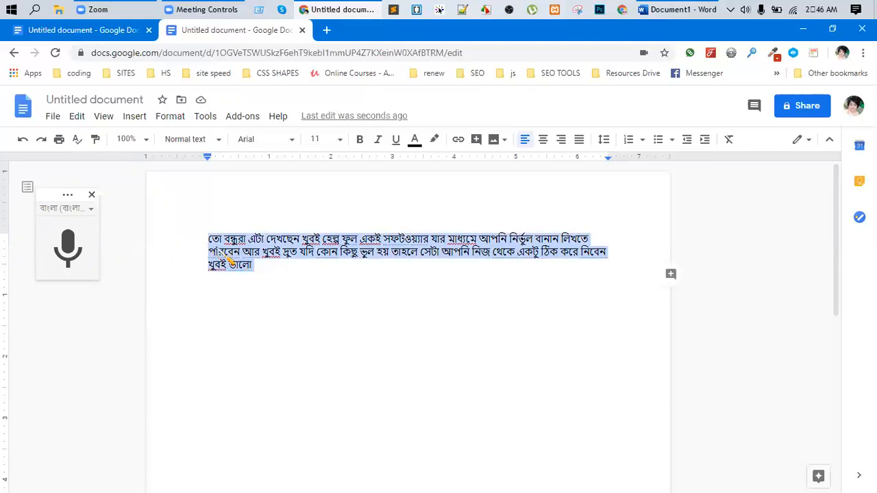
pyautogui.click(265, 268)
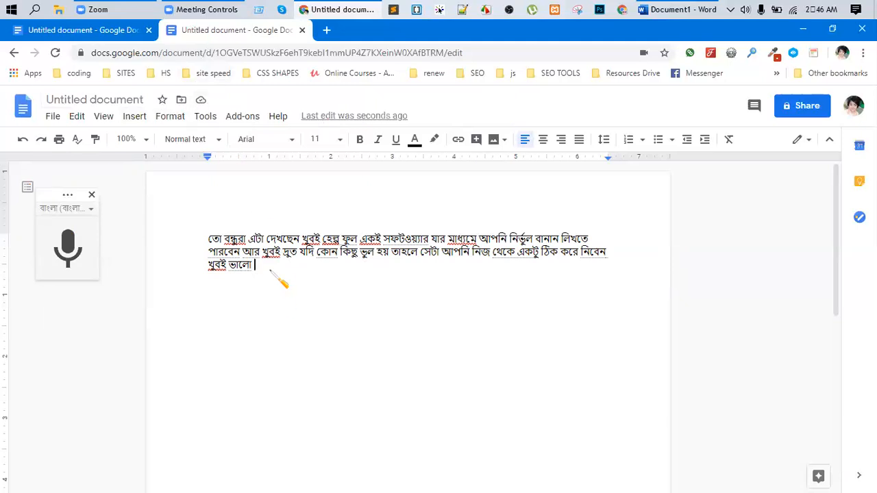
# Accept the suggested title taken from the Bangla passage and highlight the passage's first line for comparison
pyautogui.click(85, 100)
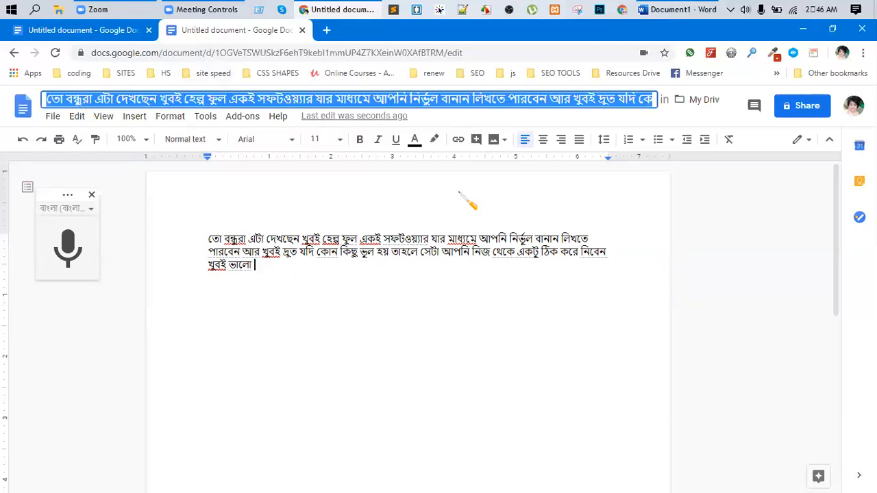
pyautogui.click(426, 223)
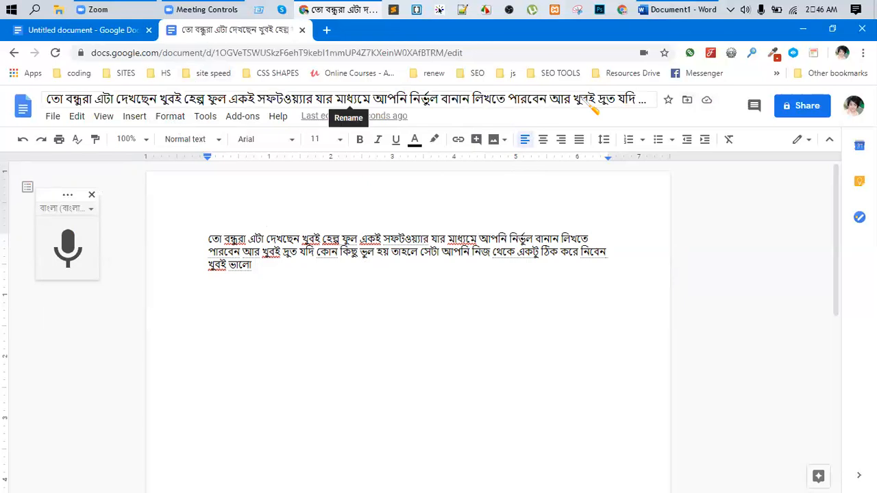
pyautogui.moveTo(207, 240); pyautogui.dragTo(606, 248)
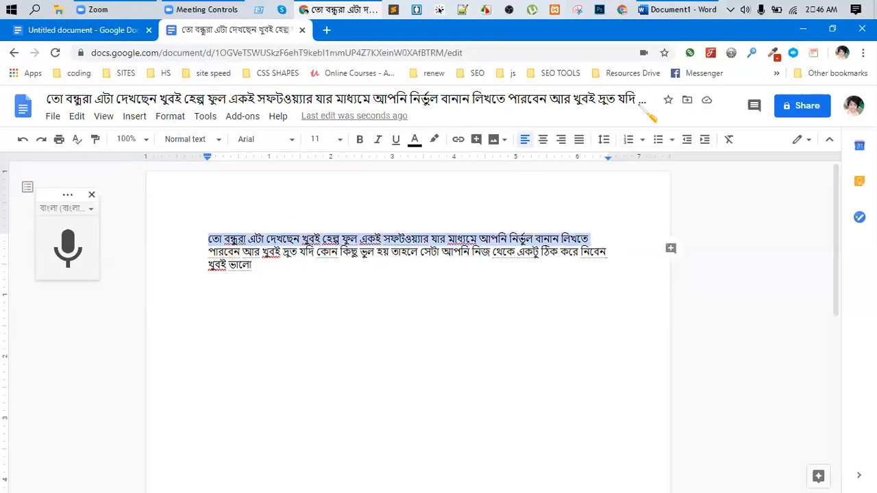
# Rename the file as "document"
pyautogui.click(594, 103)
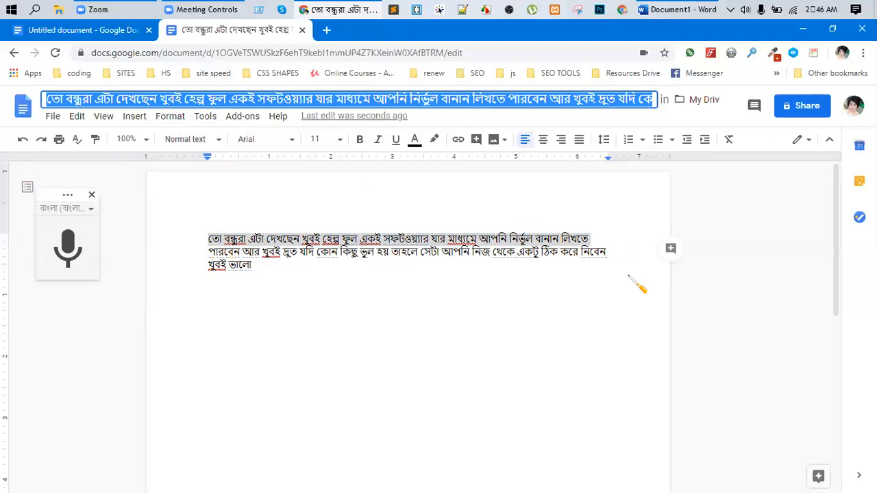
pyautogui.write('sd')
pyautogui.press('BackSpace')
pyautogui.press('BackSpace')
pyautogui.write('document')
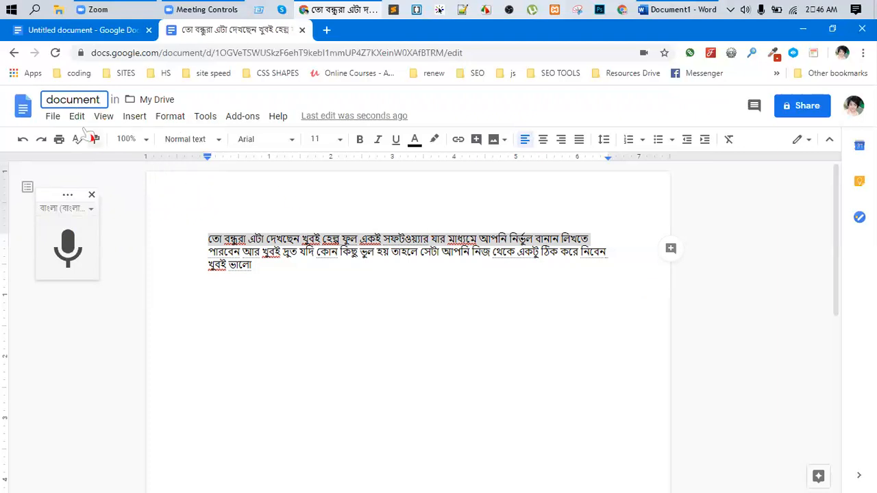
pyautogui.click(236, 238)
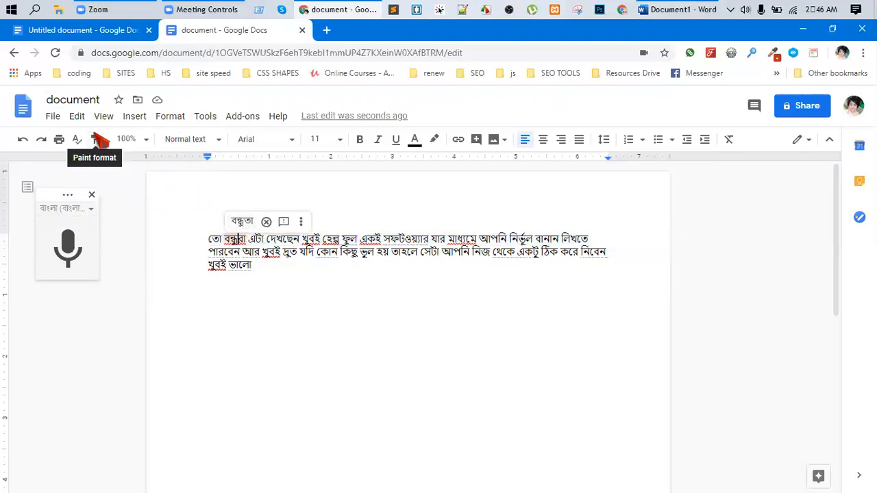
# Examine the document's available download formats and look at the blank Document1 in Word
pyautogui.click(54, 115)
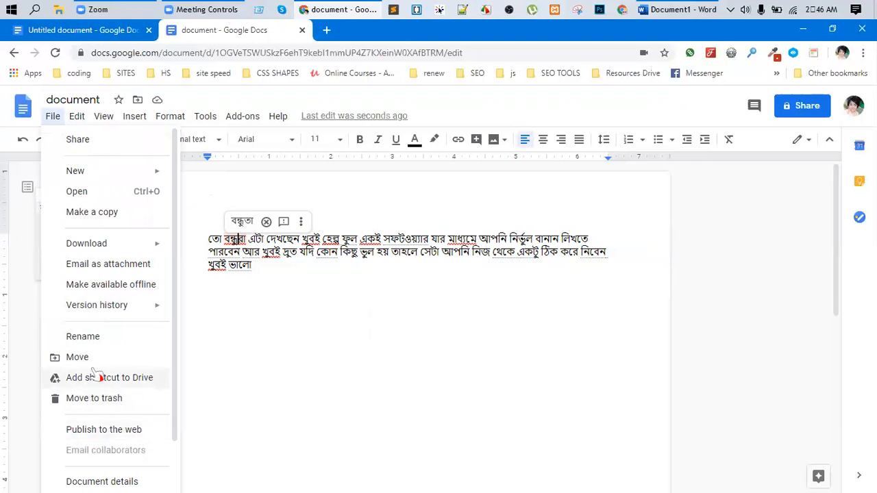
pyautogui.moveTo(95, 248)
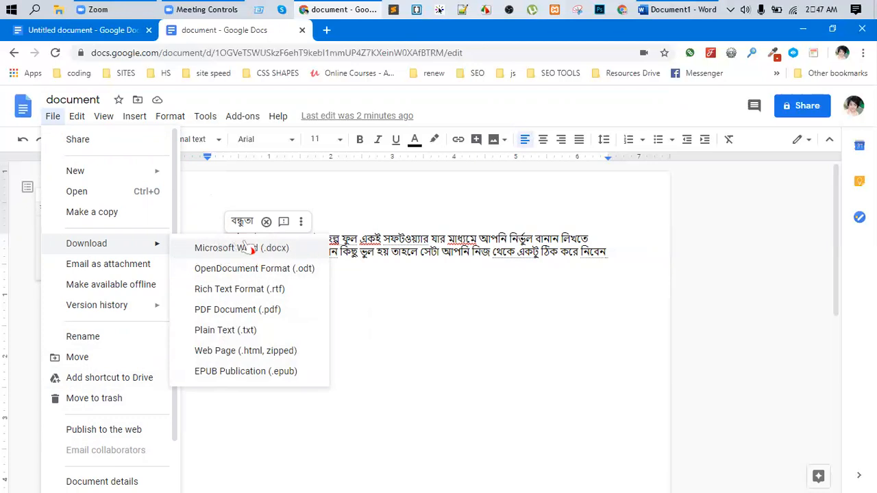
pyautogui.click(682, 9)
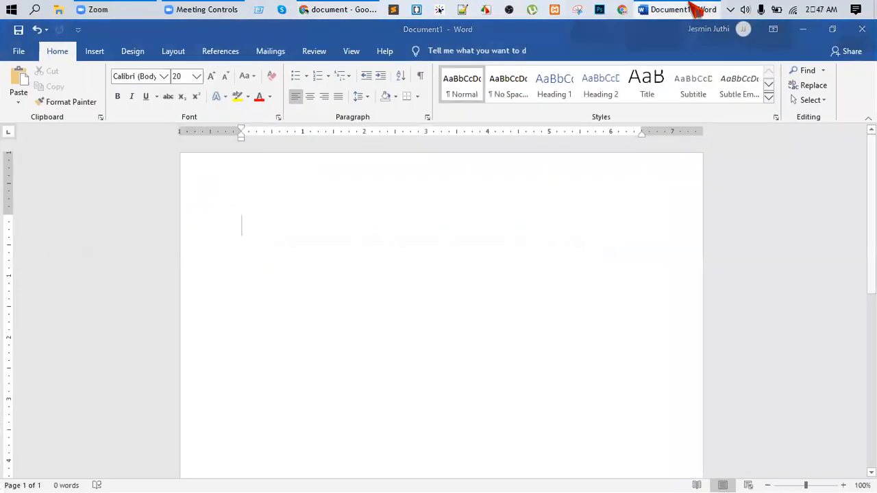
pyautogui.click(692, 7)
pyautogui.click(692, 7)
pyautogui.click(695, 8)
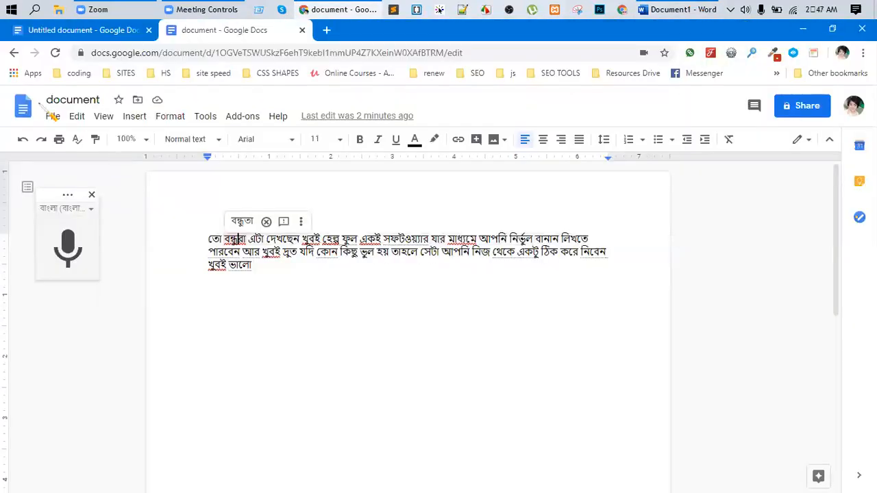
pyautogui.click(695, 8)
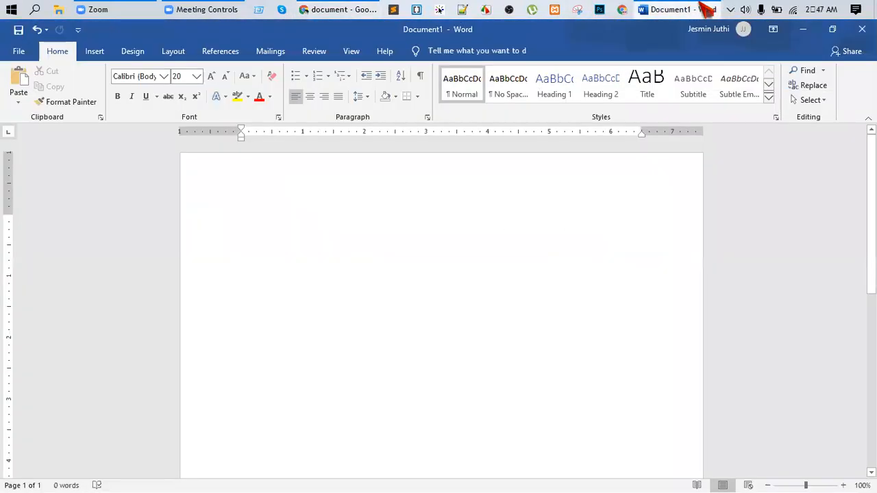
pyautogui.click(675, 9)
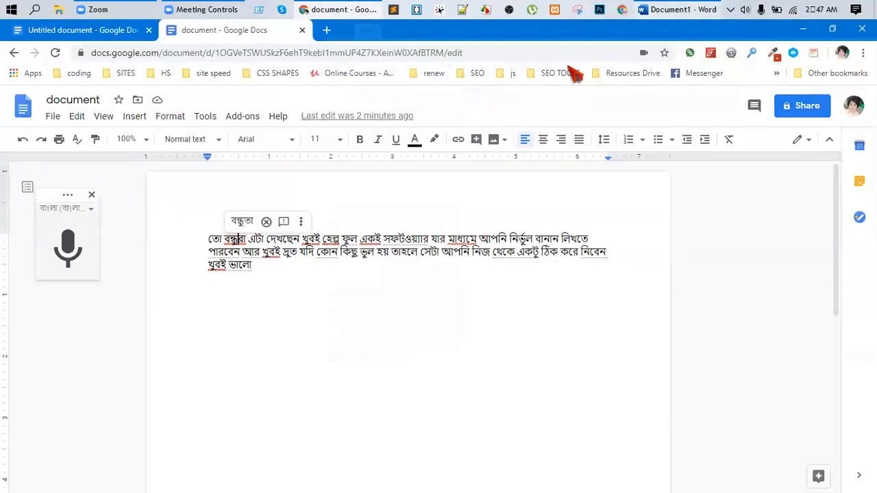
# Download the Google Docs file in Microsoft Word (.docx) format and open the downloaded document.docx in Word
pyautogui.click(53, 119)
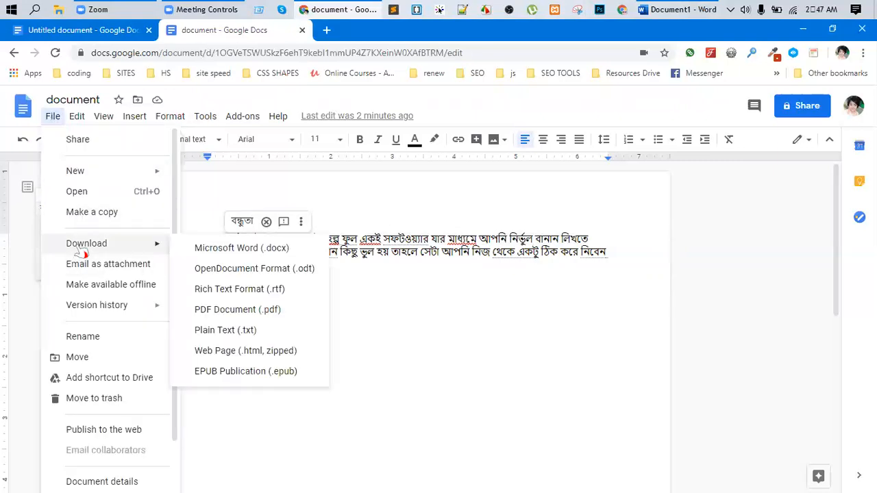
pyautogui.click(240, 250)
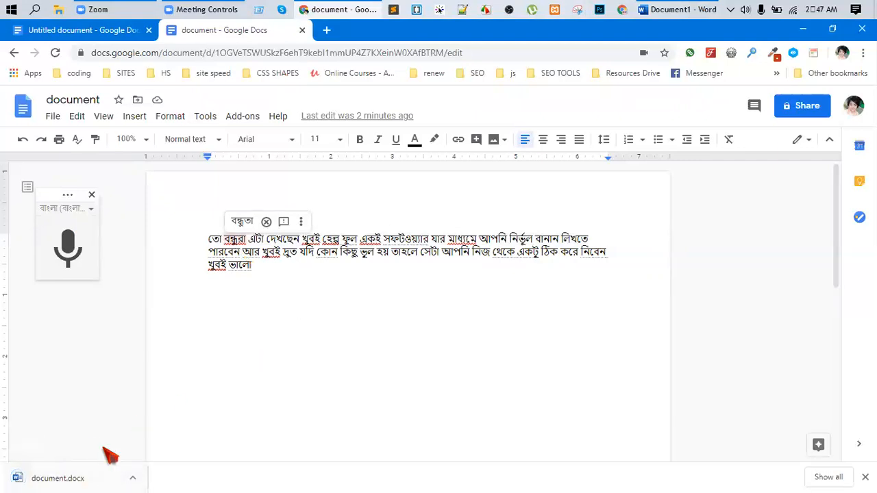
pyautogui.click(85, 482)
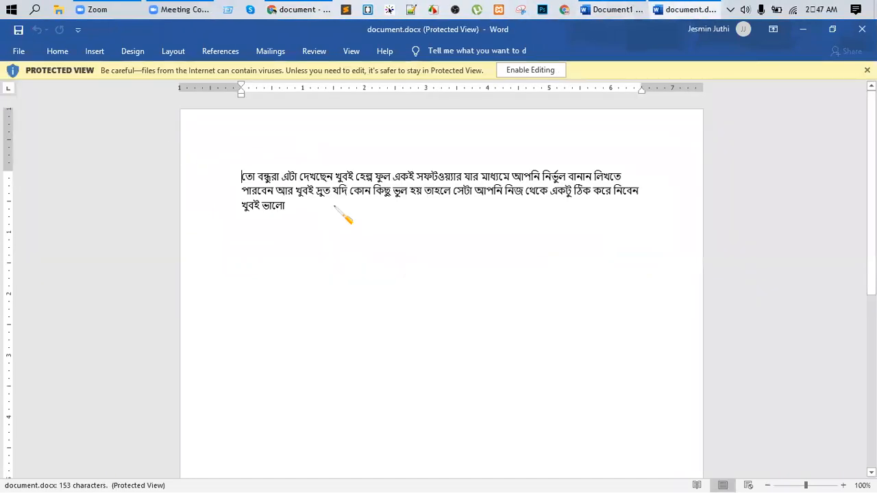
# Enable editing in document.docx and check its Bangla text by selecting all of it
pyautogui.hotkey('ctrl', 'a')
pyautogui.click(530, 70)
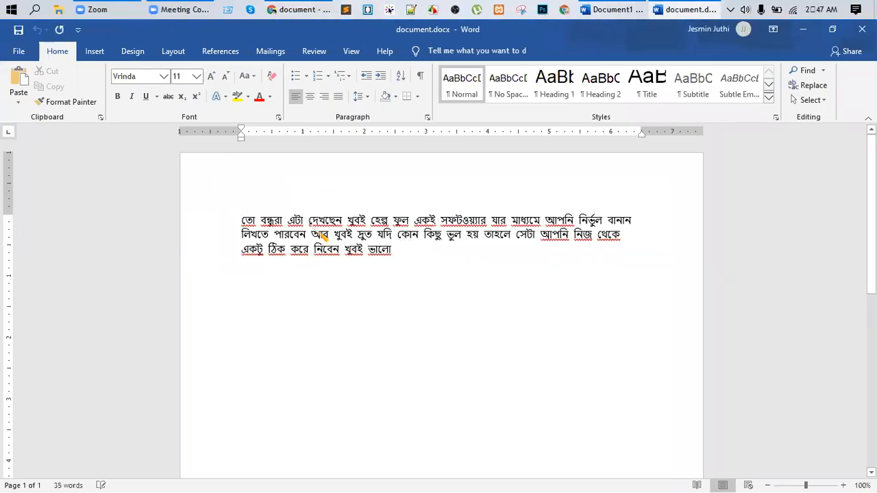
pyautogui.hotkey('ctrl', 'a')
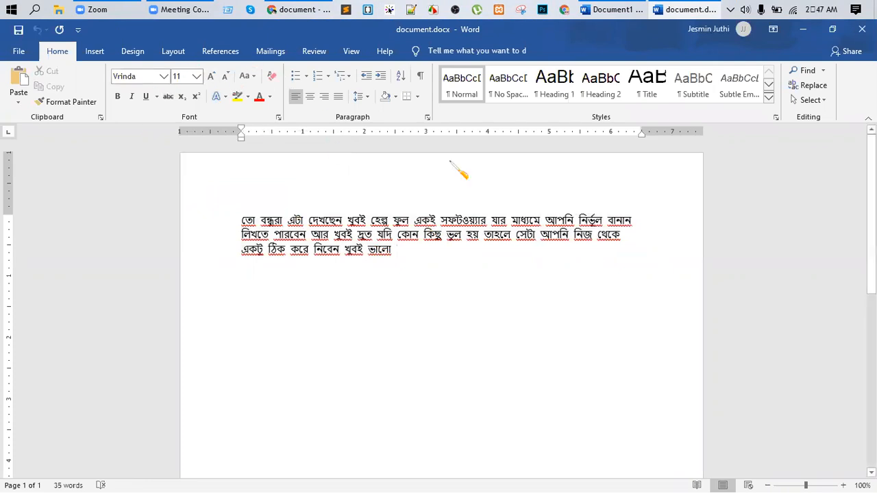
# Compare document.docx and the blank Document1 in Word with the Google Docs original, ending in Google Docs
pyautogui.click(611, 13)
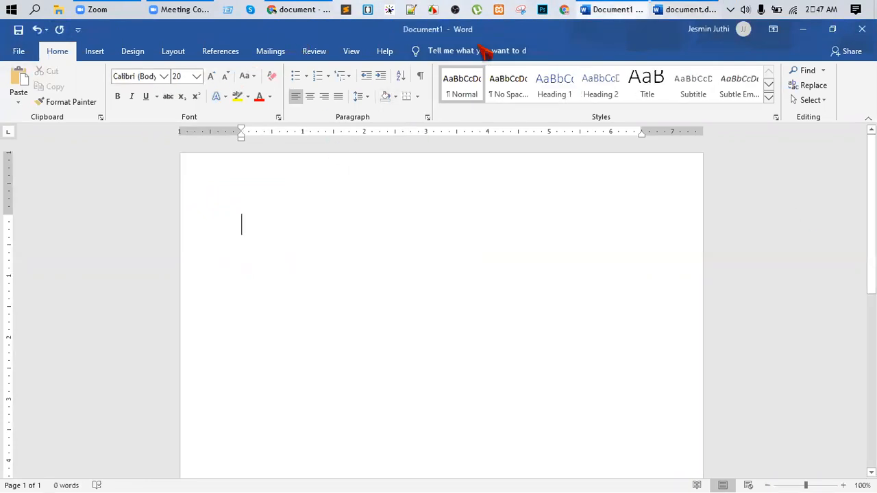
pyautogui.click(281, 10)
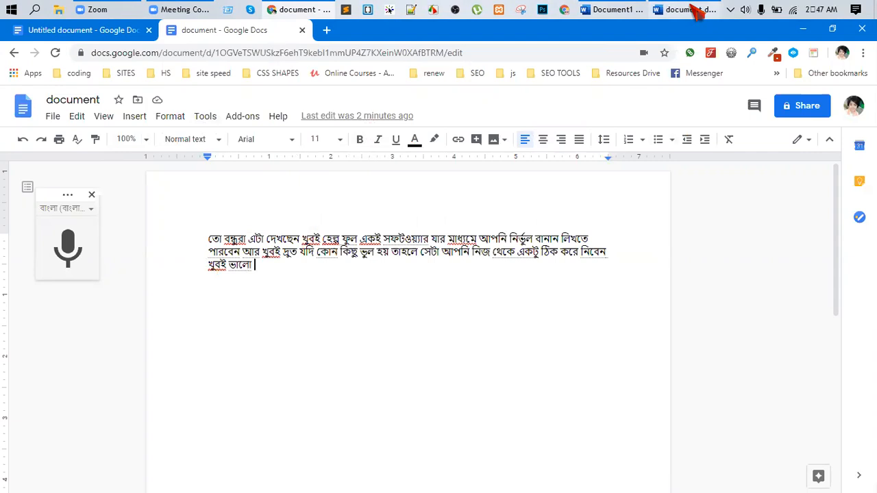
pyautogui.click(604, 10)
pyautogui.click(604, 10)
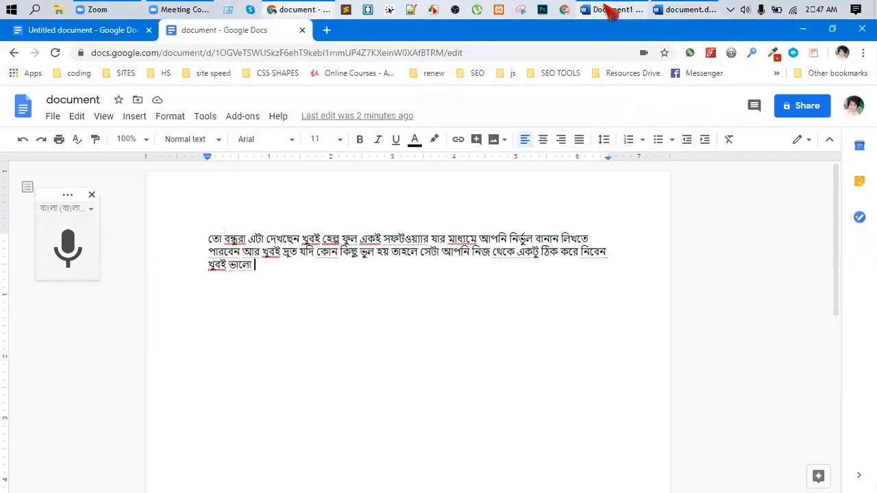
pyautogui.click(676, 16)
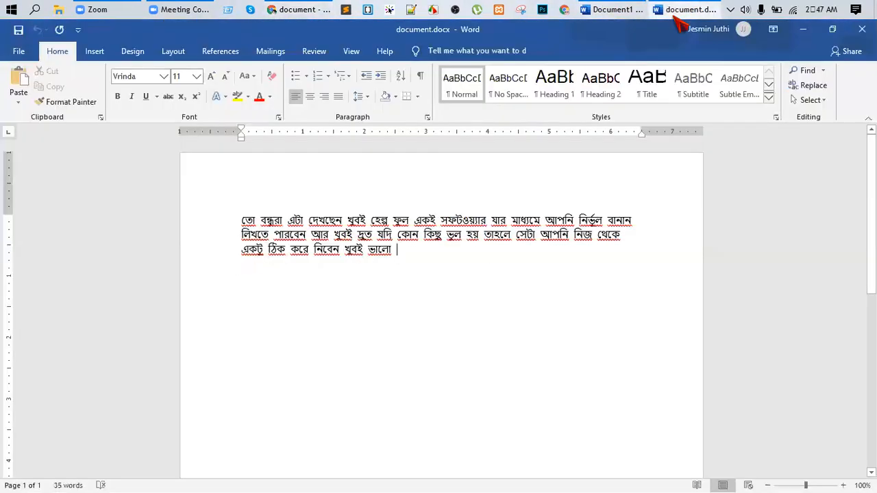
pyautogui.click(677, 12)
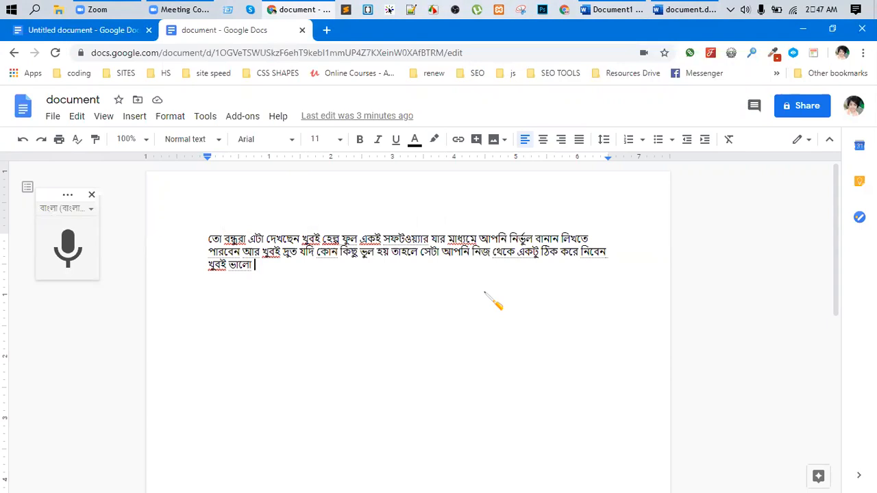
# Close the voice typing tool in the Google Docs document
pyautogui.click(92, 195)
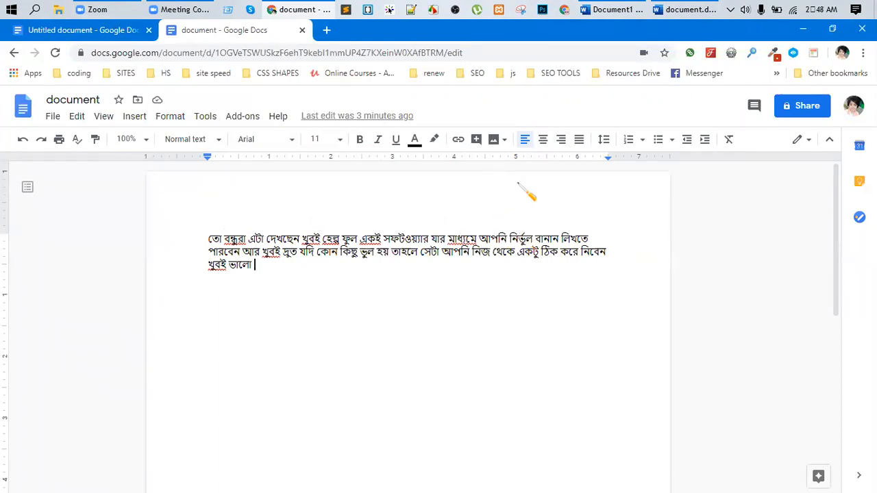
pyautogui.click(648, 6)
pyautogui.click(632, 11)
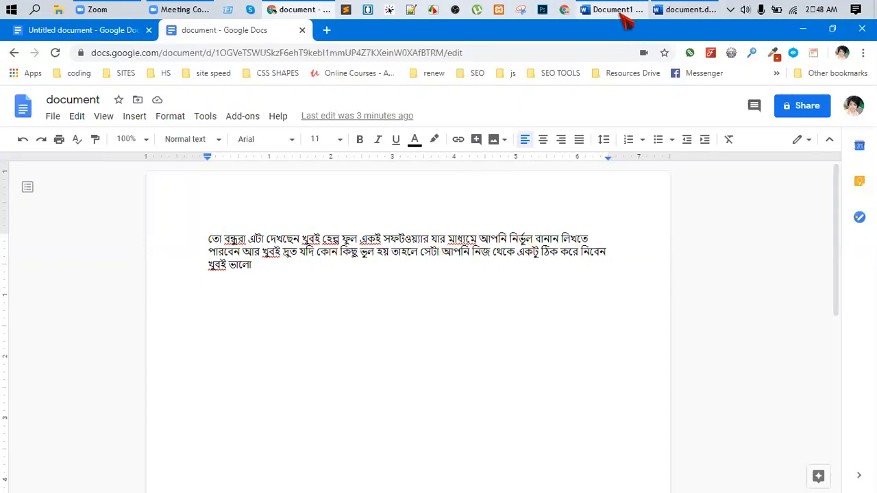
pyautogui.click(622, 17)
pyautogui.click(623, 17)
# Search Google for "google translate" in a new browser tab
pyautogui.click(327, 31)
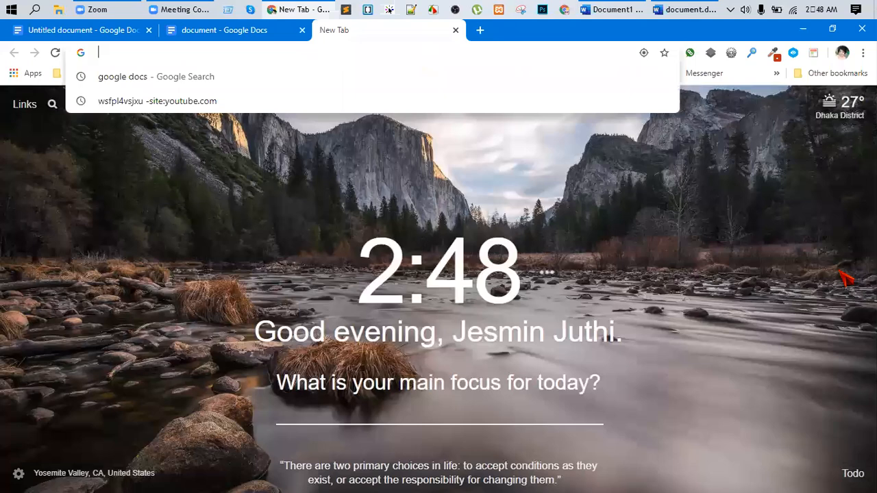
pyautogui.write('google ')
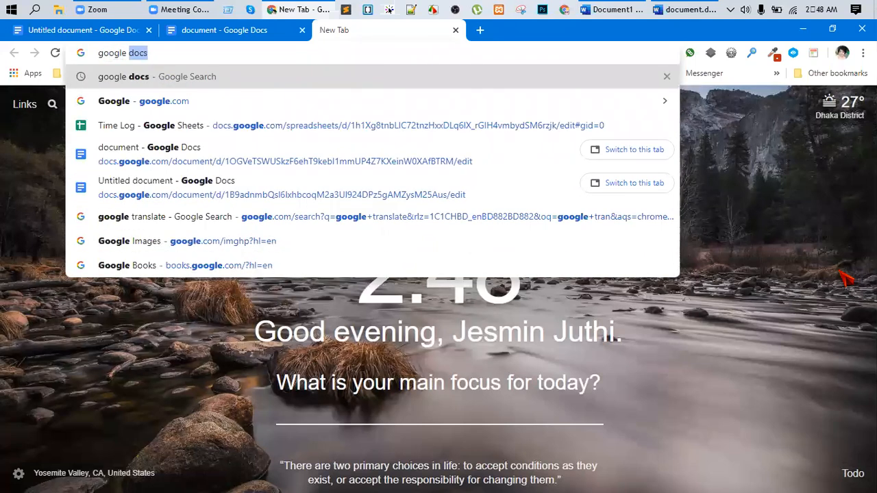
pyautogui.write('trans')
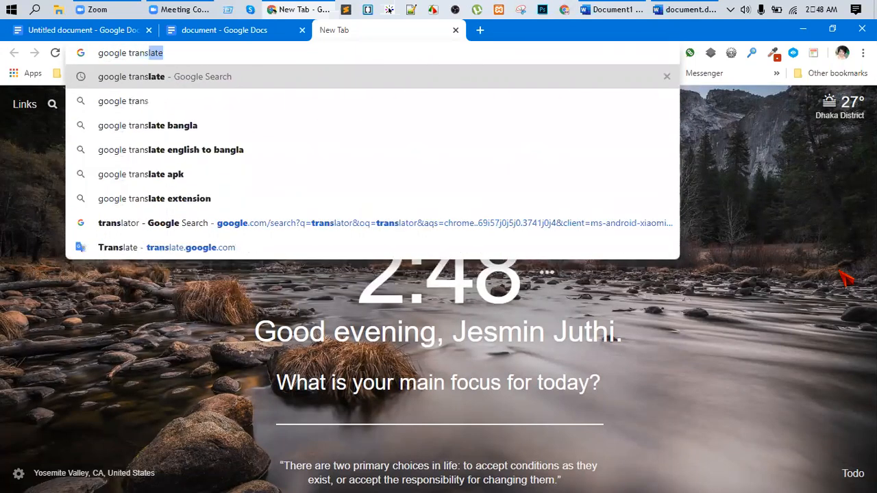
pyautogui.write('late')
pyautogui.press('Return')
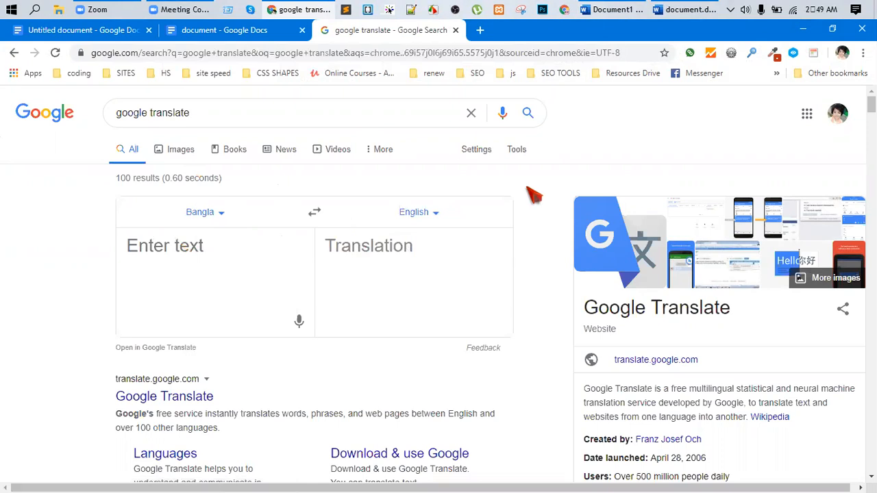
# Start voice input for Bangla to English translation, allow microphone access and dictate a phrase beginning "হ্যালো ফ্রেন্ডস কেমন"
pyautogui.click(229, 289)
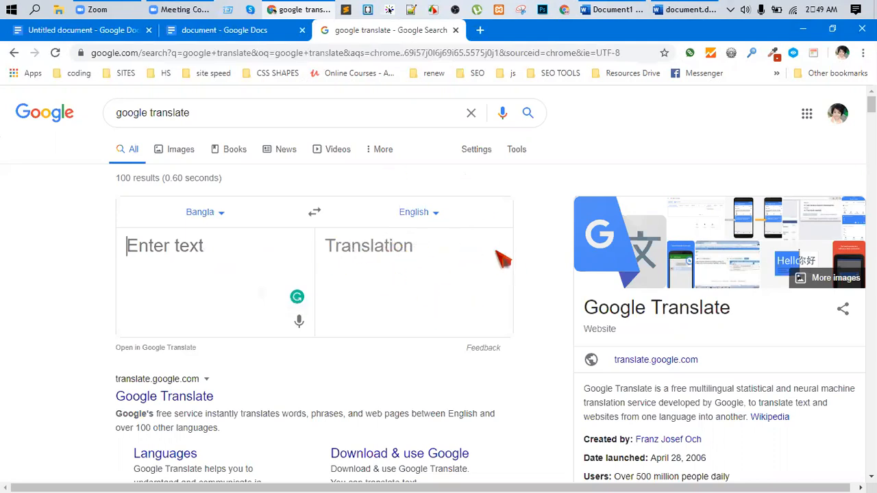
pyautogui.click(315, 215)
pyautogui.click(315, 215)
pyautogui.click(315, 215)
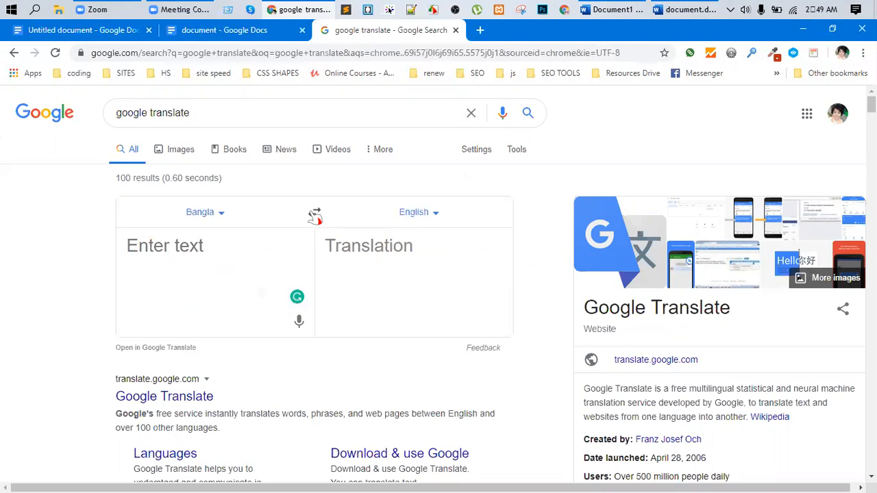
pyautogui.click(298, 322)
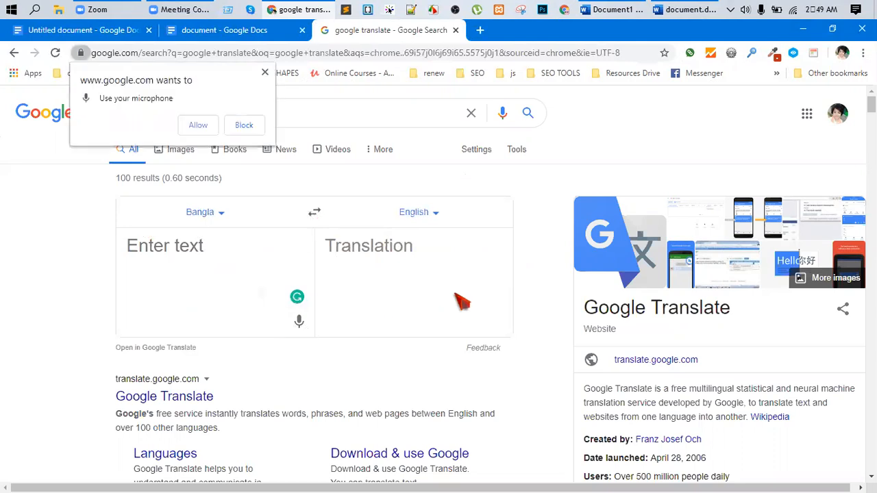
pyautogui.click(197, 123)
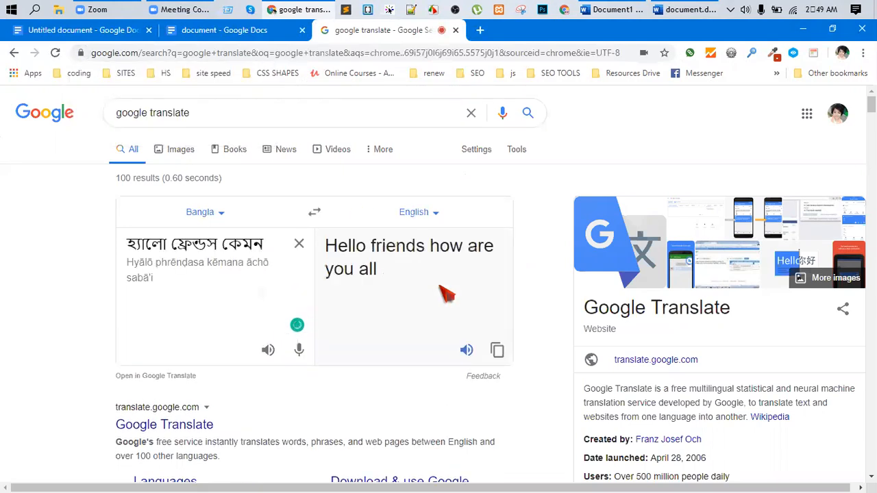
# Dictate "ওকে" as a new Bangla phrase and swap the languages to translate from English to Bangla
pyautogui.click(299, 351)
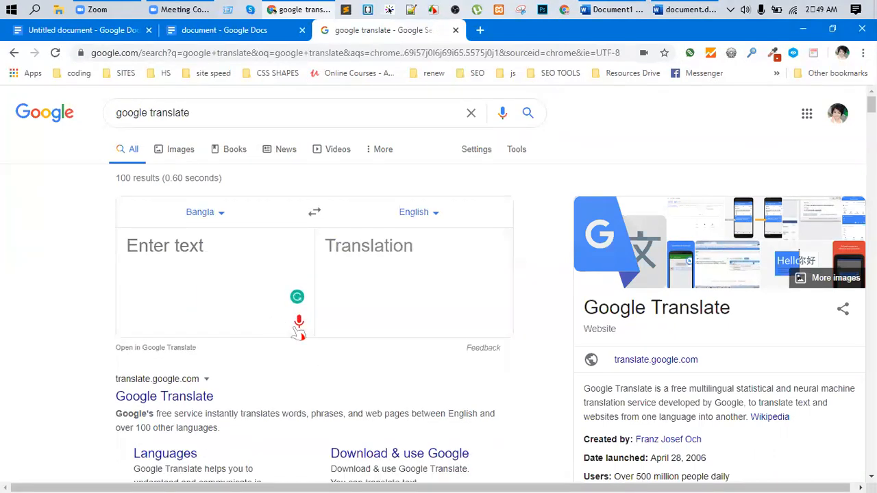
pyautogui.click(298, 324)
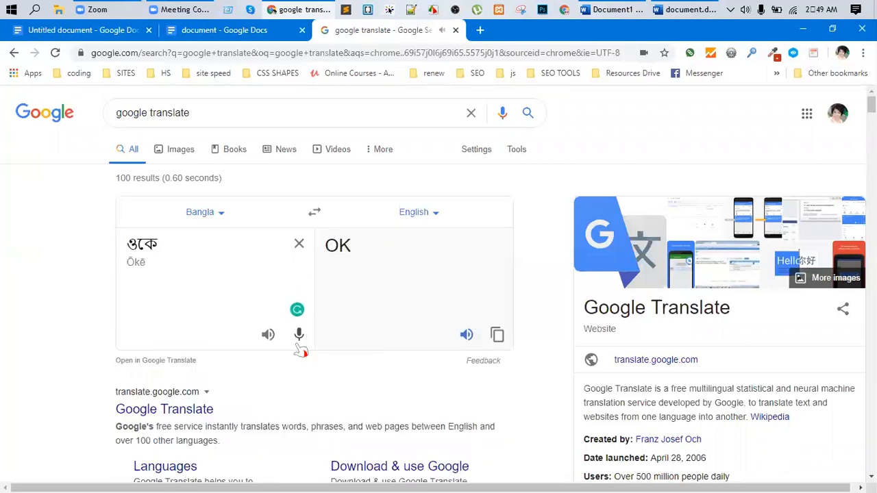
pyautogui.click(465, 335)
pyautogui.click(314, 214)
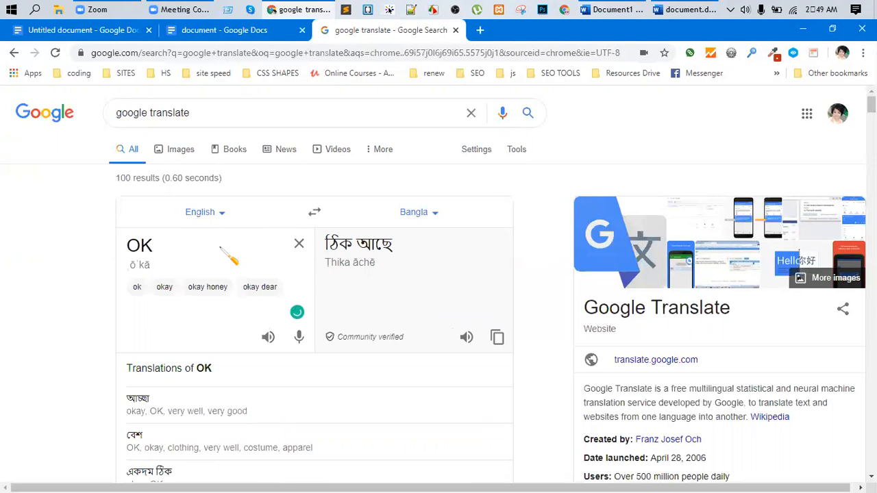